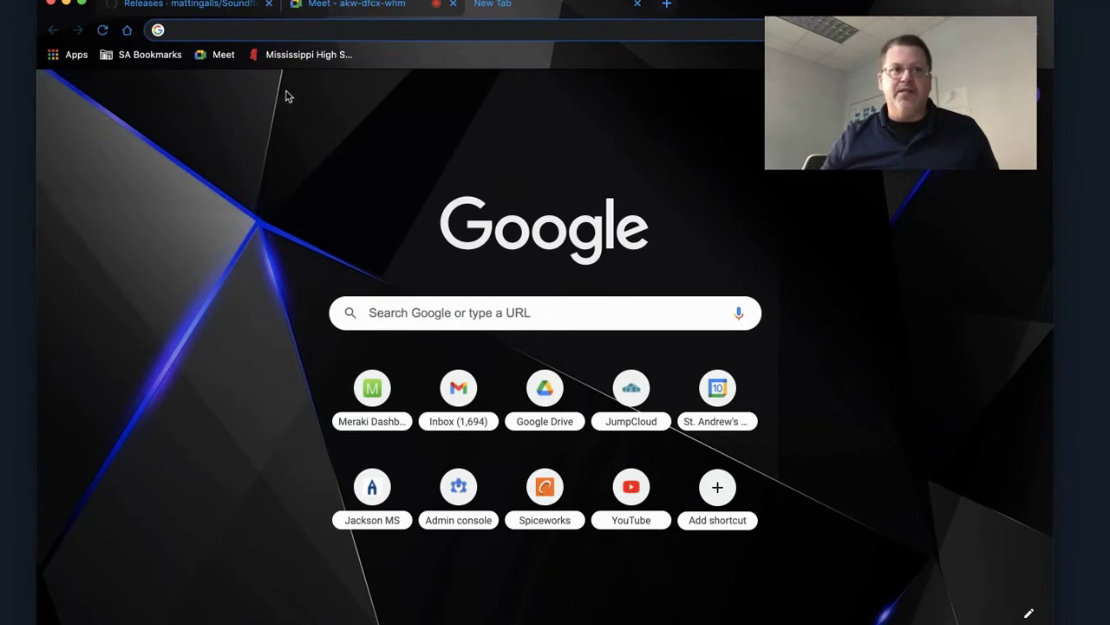
Step: Open the Soundflower releases page and scroll through the 2.0b2 release notes and assets
{"action": "left_click", "coordinate": [214, 7]}
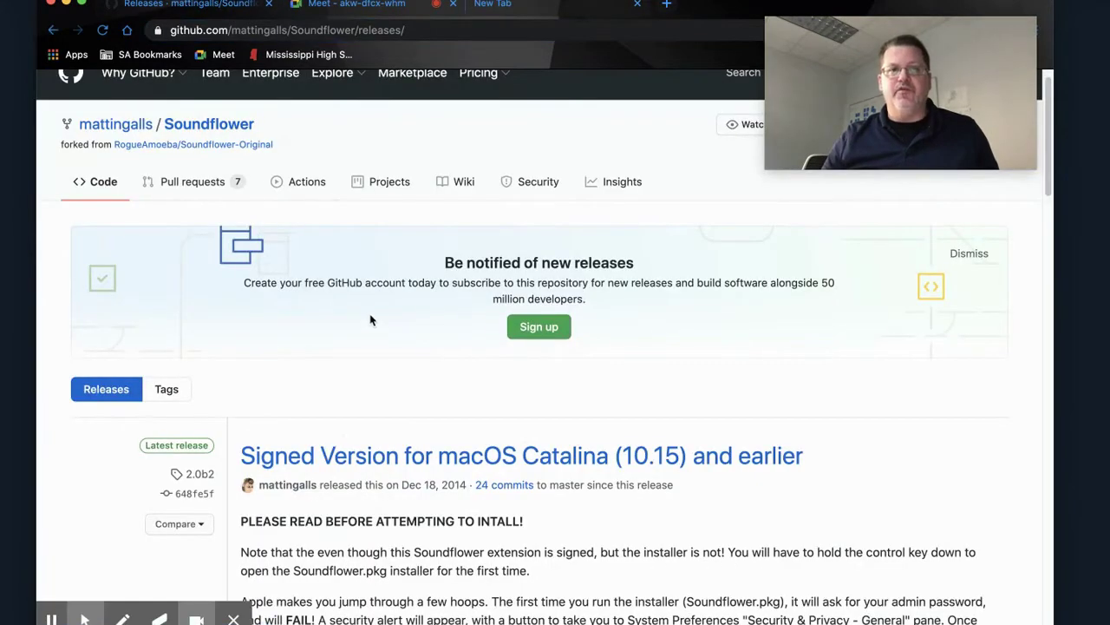
{"action": "scroll", "coordinate": [487, 423], "scroll_direction": "down", "scroll_amount": 5}
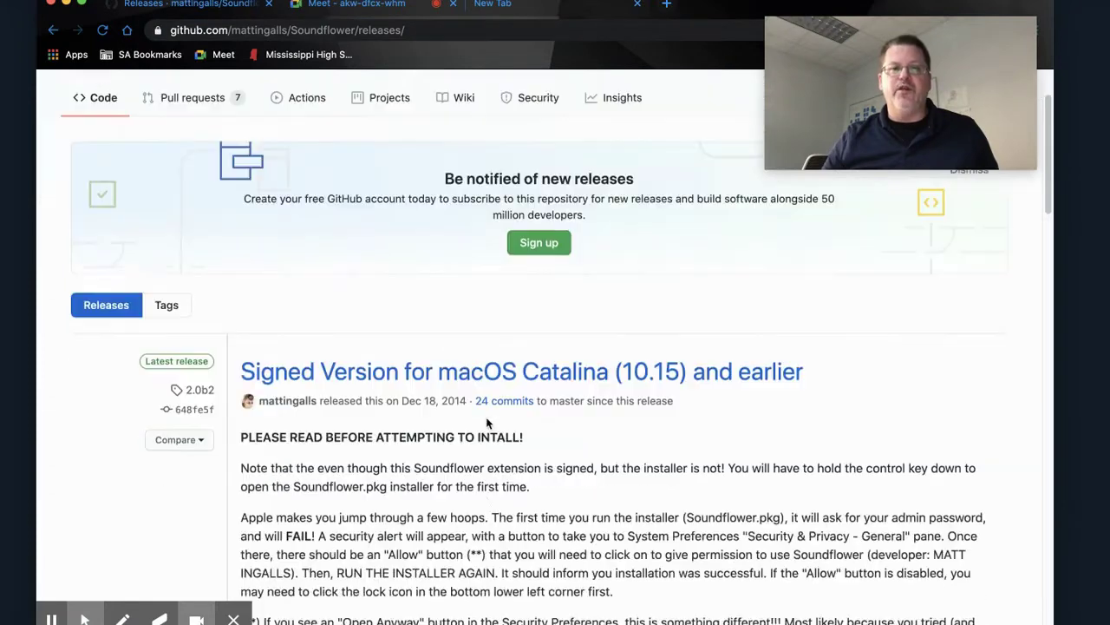
{"action": "scroll", "coordinate": [486, 424], "scroll_direction": "down", "scroll_amount": 10}
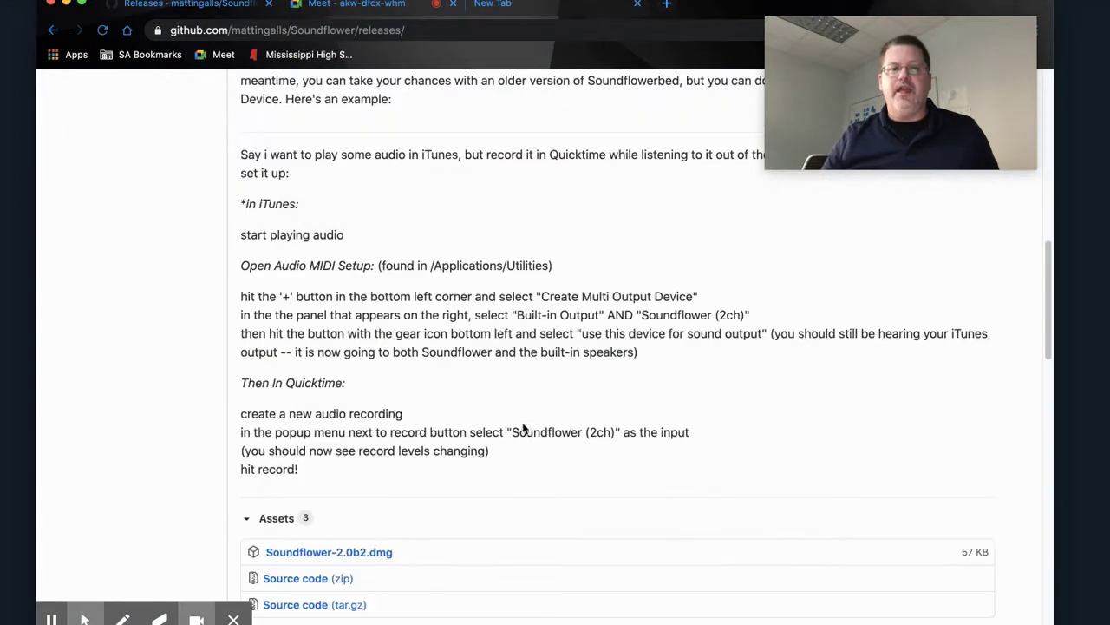
{"action": "scroll", "coordinate": [523, 427], "scroll_direction": "down", "scroll_amount": 2}
{"action": "scroll", "coordinate": [523, 426], "scroll_direction": "up", "scroll_amount": 12}
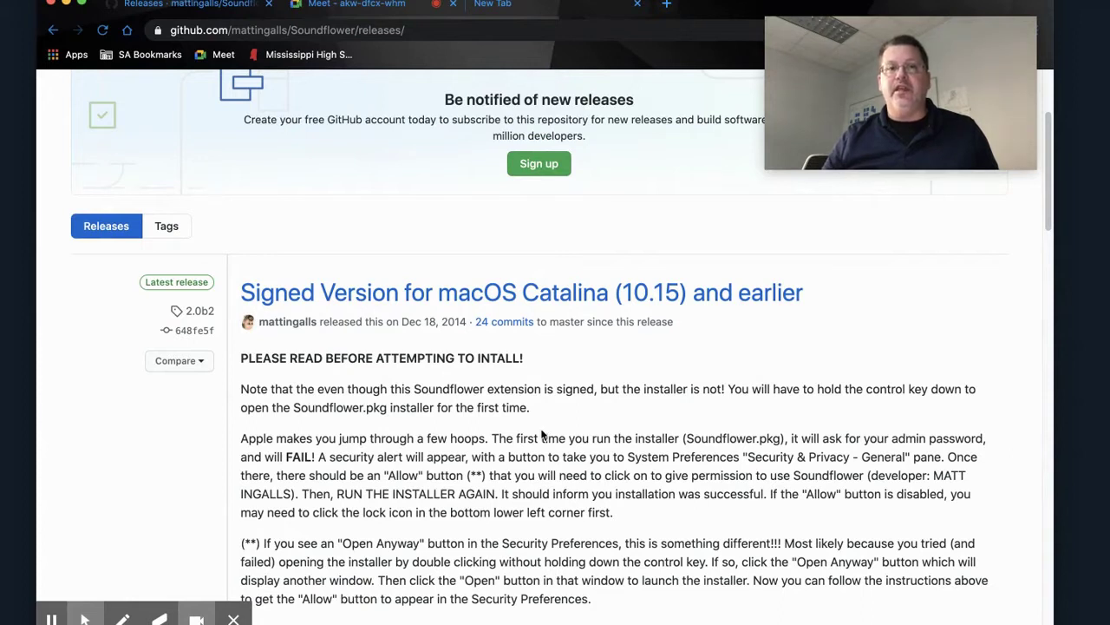
{"action": "scroll", "coordinate": [542, 434], "scroll_direction": "down", "scroll_amount": 1}
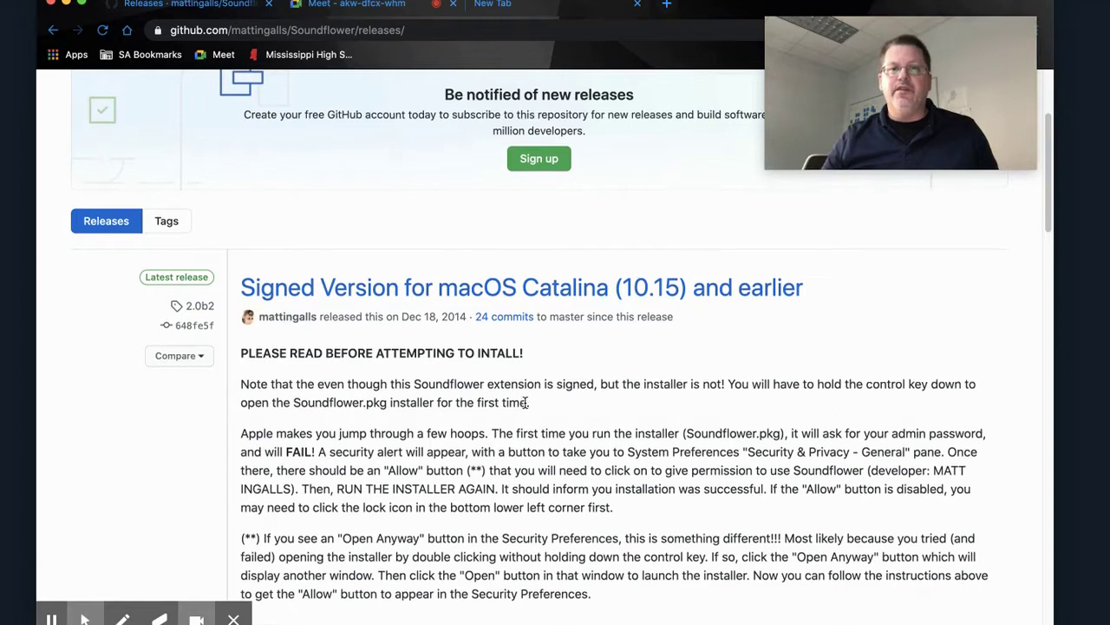
{"action": "scroll", "coordinate": [542, 429], "scroll_direction": "up", "scroll_amount": 3}
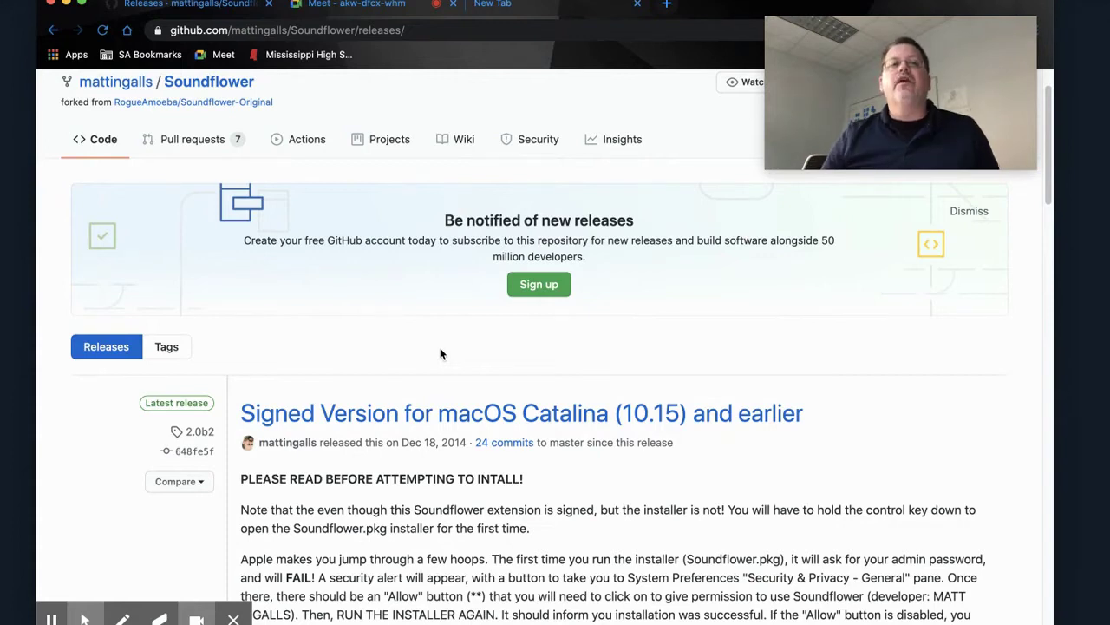
{"action": "mouse_move", "coordinate": [147, 106]}
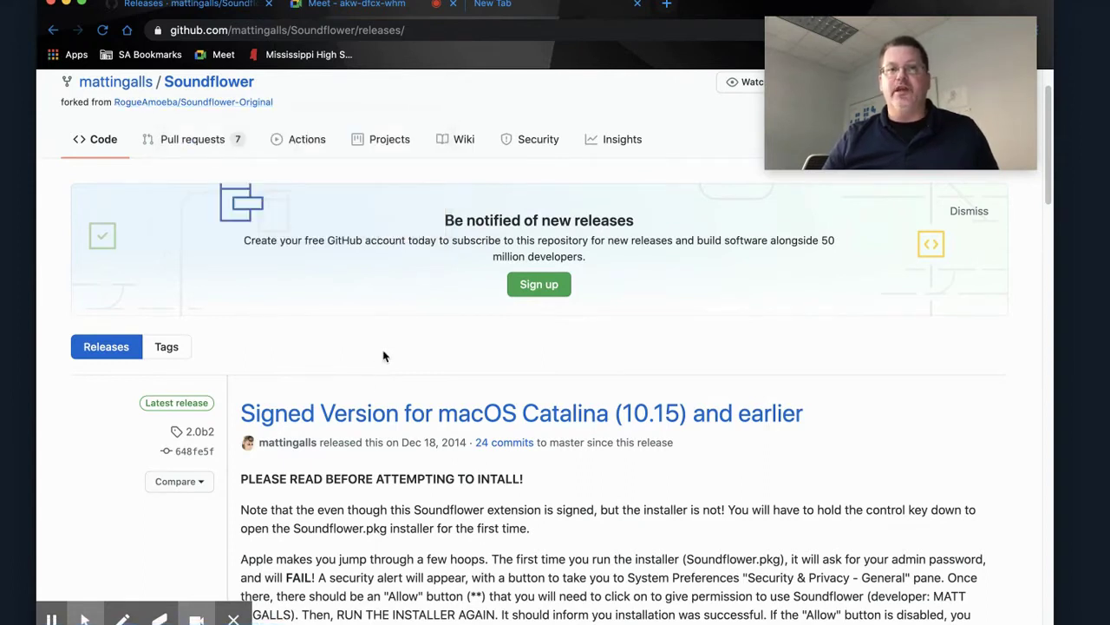
Step: Launch Audio MIDI Setup, then move and enlarge the Audio Devices window to show all devices
{"action": "left_click", "coordinate": [539, 8]}
{"action": "mouse_move", "coordinate": [804, 607]}
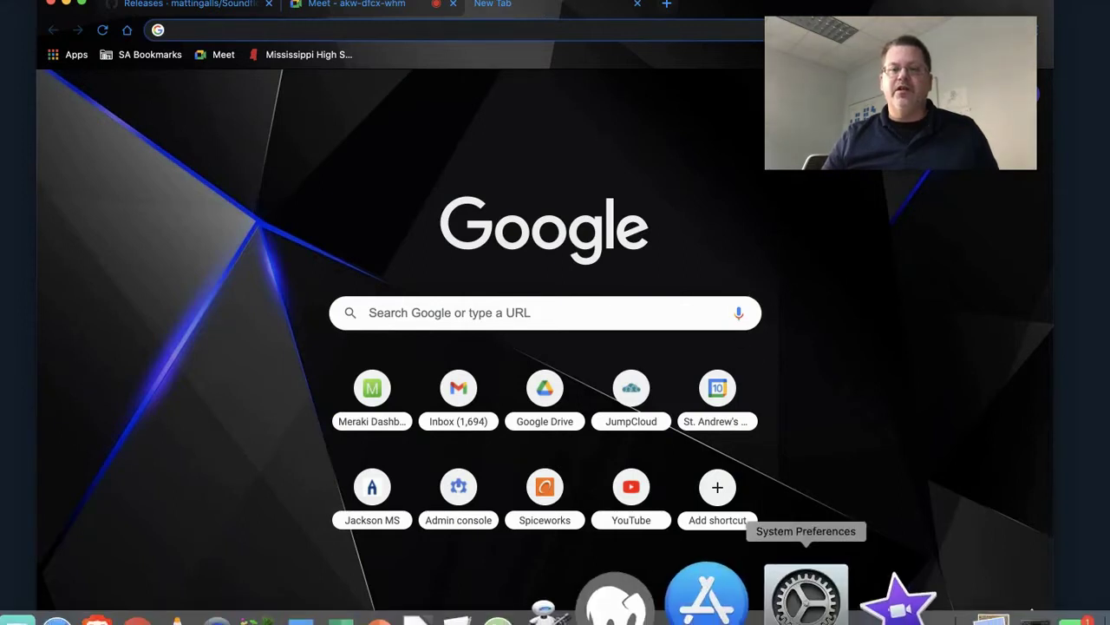
{"action": "left_click", "coordinate": [911, 599]}
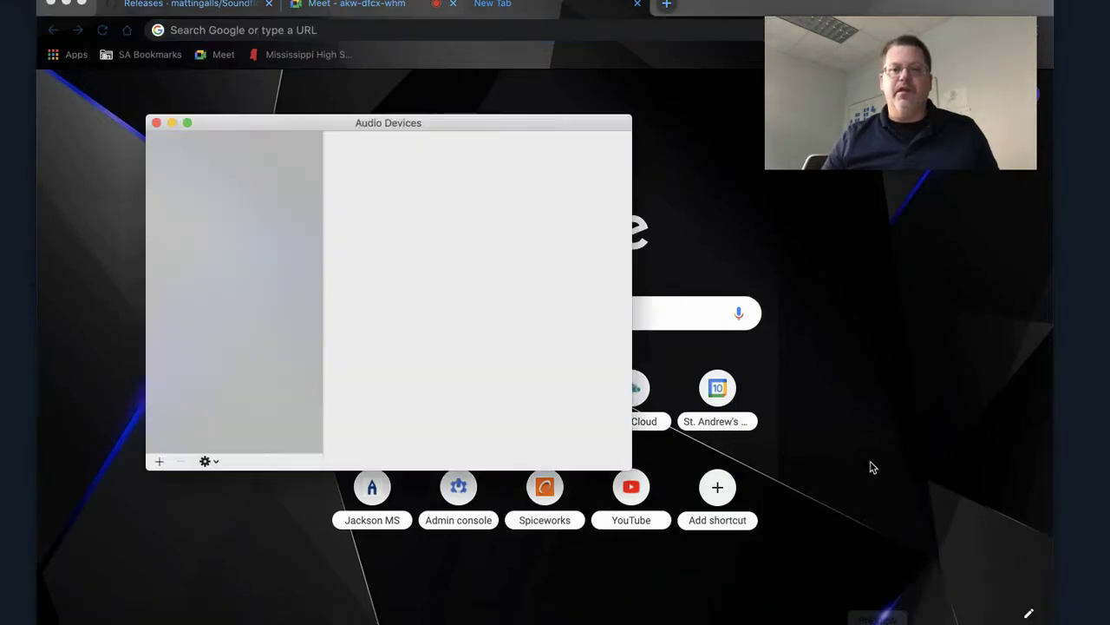
{"action": "left_click_drag", "start_coordinate": [550, 132], "coordinate": [601, 31]}
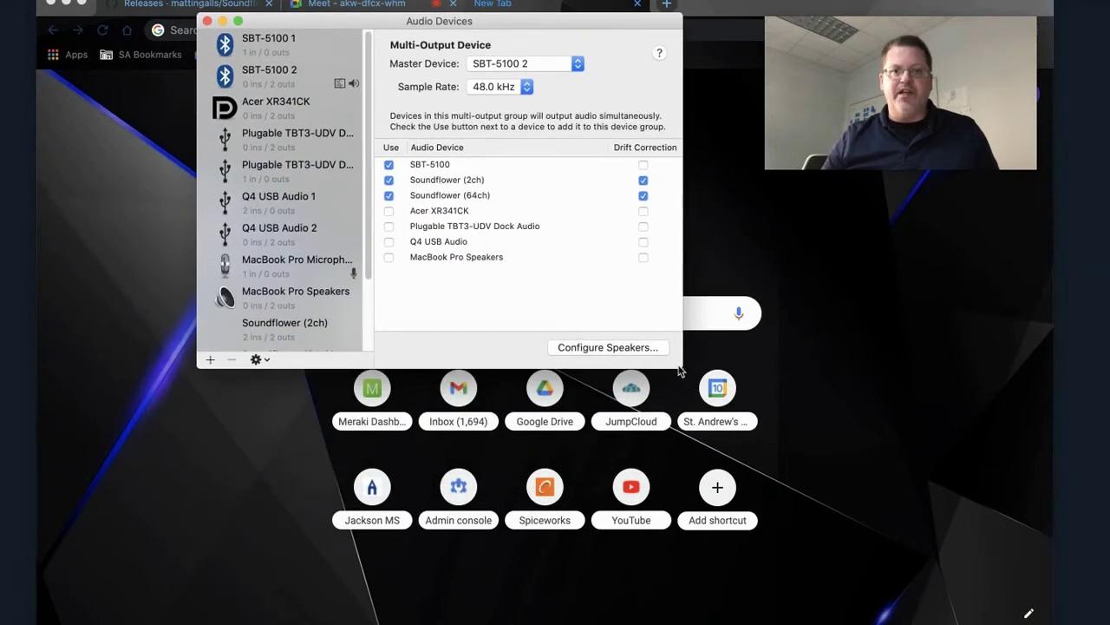
{"action": "left_click_drag", "start_coordinate": [683, 368], "coordinate": [803, 467]}
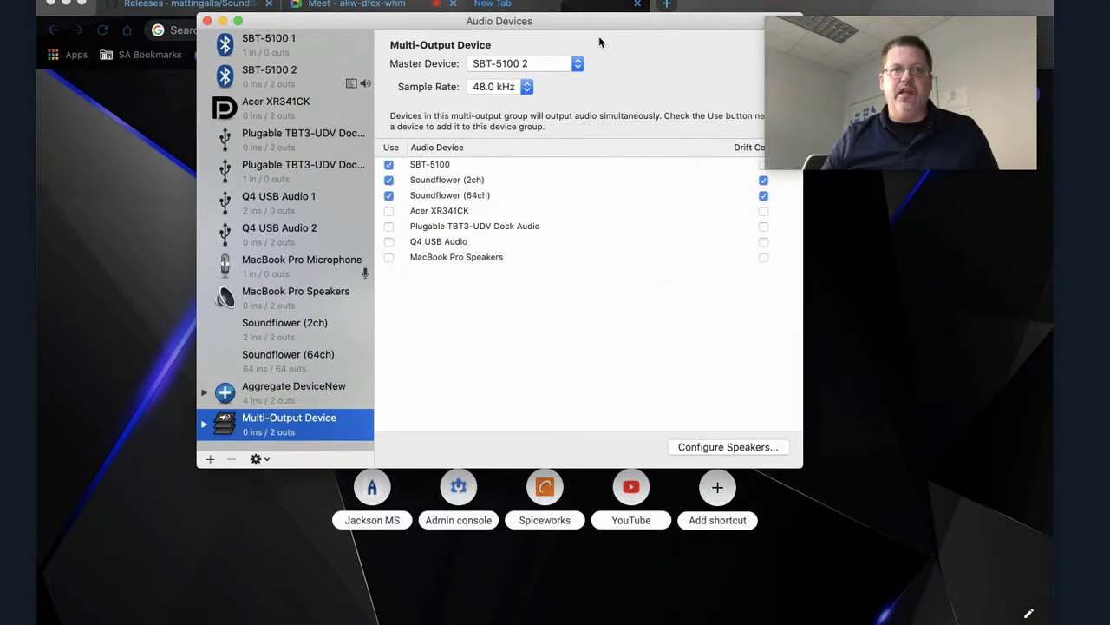
{"action": "left_click_drag", "start_coordinate": [581, 24], "coordinate": [519, 21]}
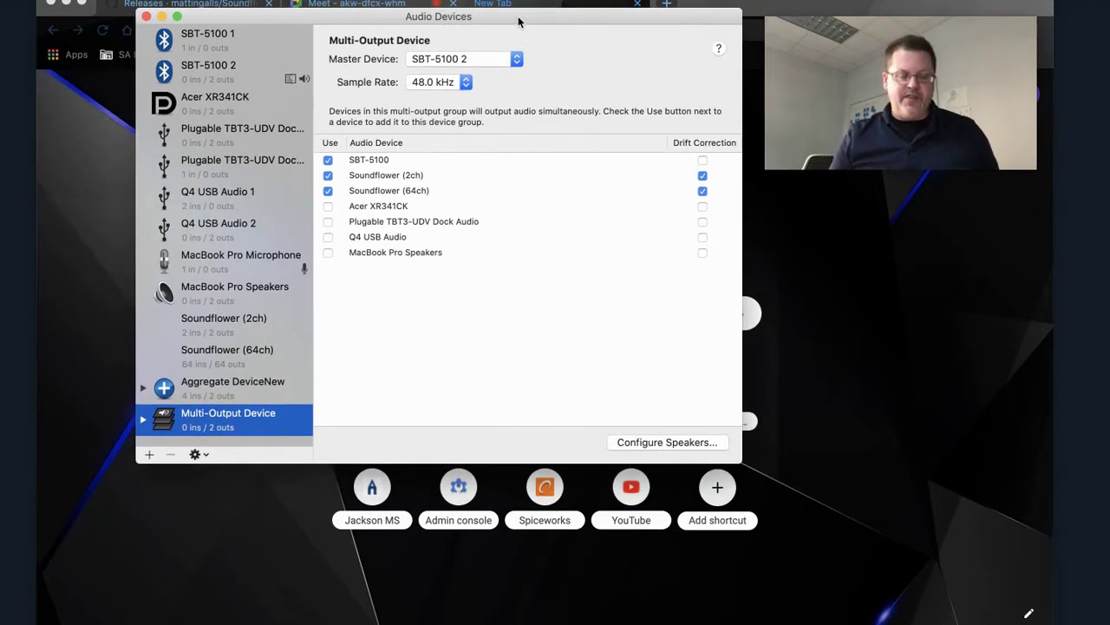
Step: Search Spotlight for Audio MIDI Setup, then dismiss the search and return to Audio Devices
{"action": "key", "text": "super+space"}
{"action": "type", "text": "fac"}
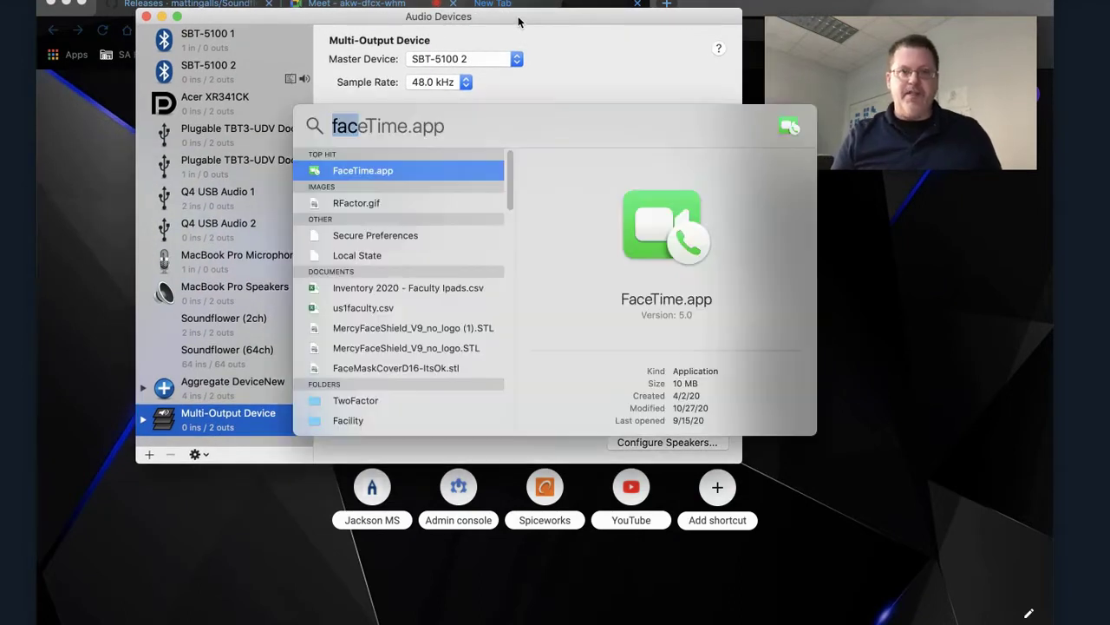
{"action": "type", "text": "ausdi"}
{"action": "key", "text": "BackSpace"}
{"action": "key", "text": "BackSpace"}
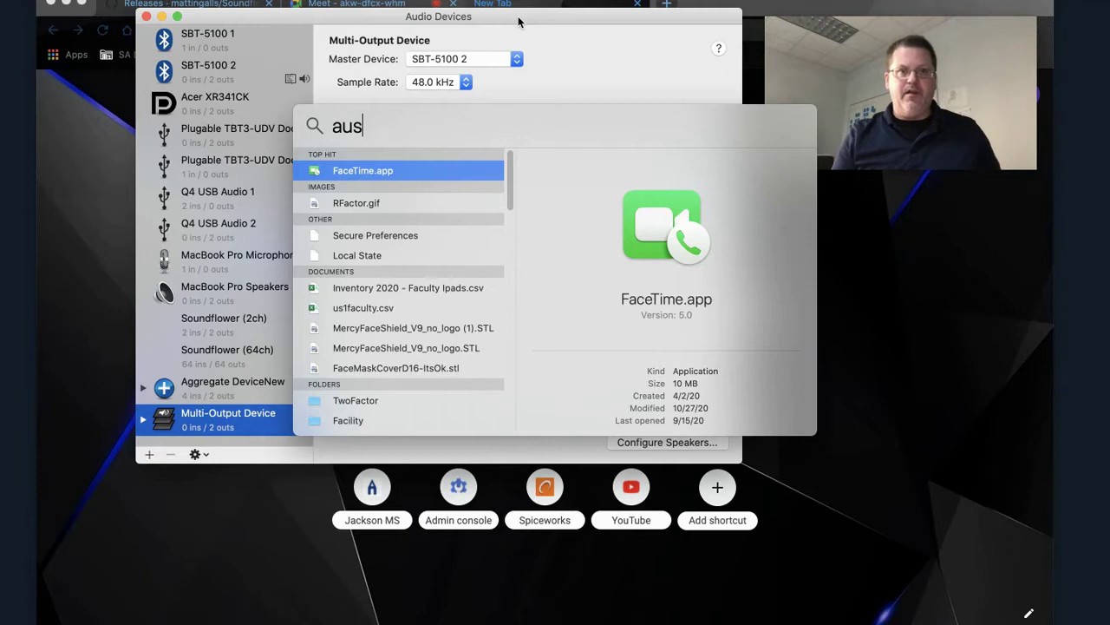
{"action": "key", "text": "BackSpace"}
{"action": "type", "text": "dio"}
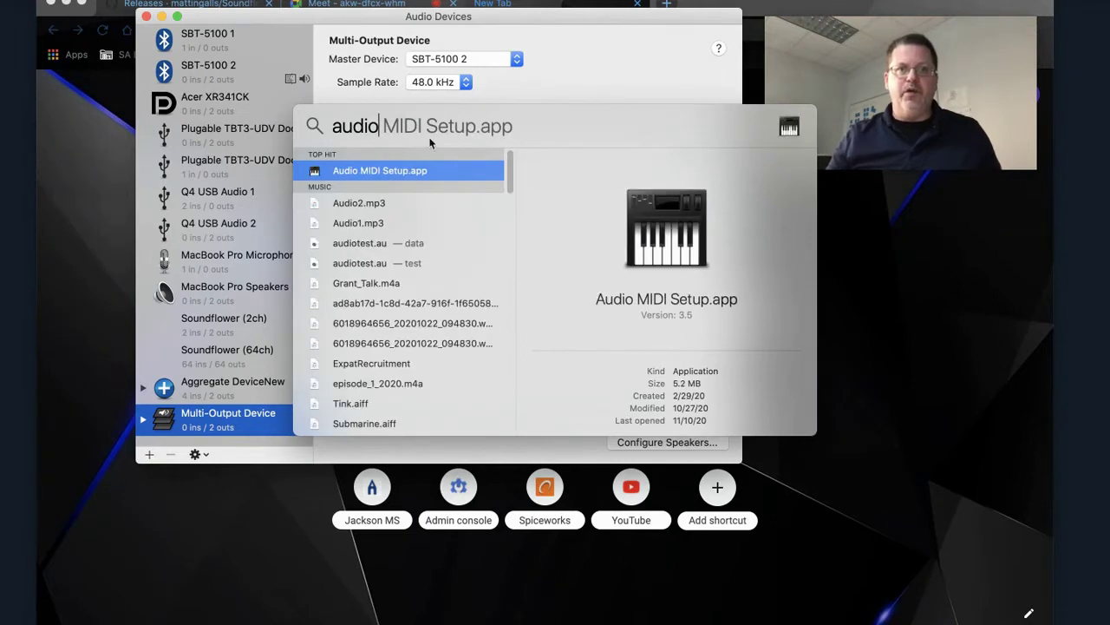
{"action": "key", "text": "super+a"}
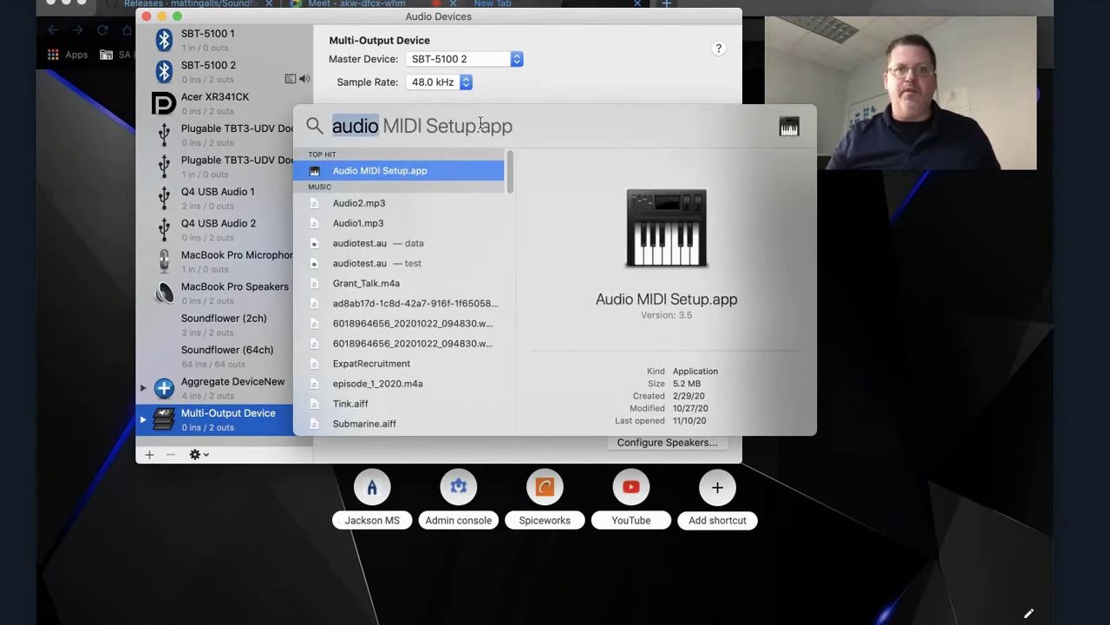
{"action": "left_click", "coordinate": [523, 88]}
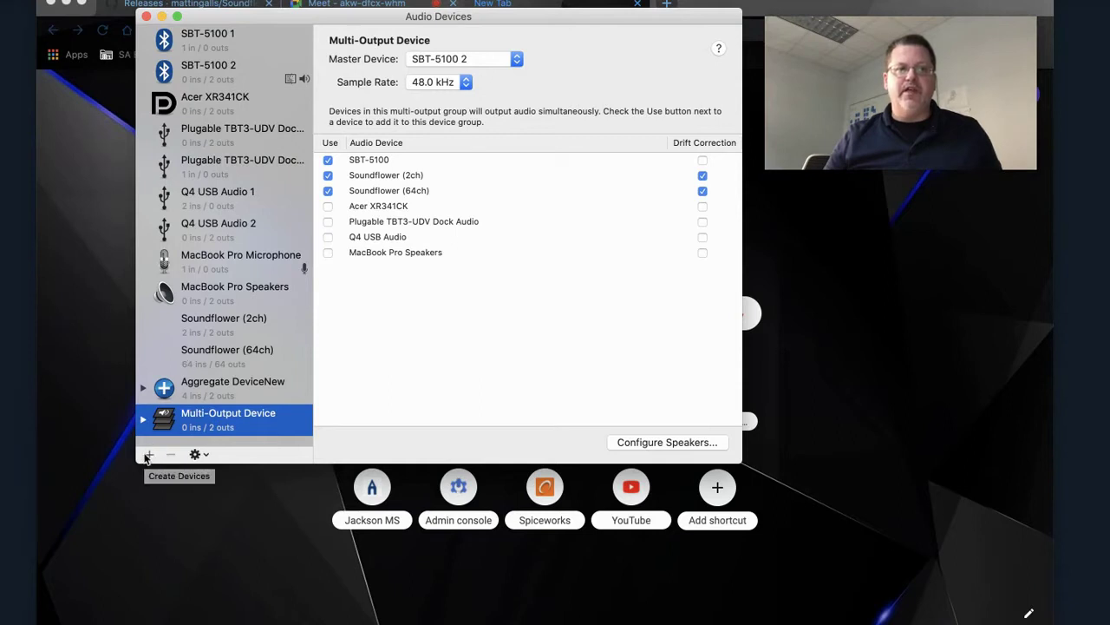
{"action": "left_click", "coordinate": [201, 392]}
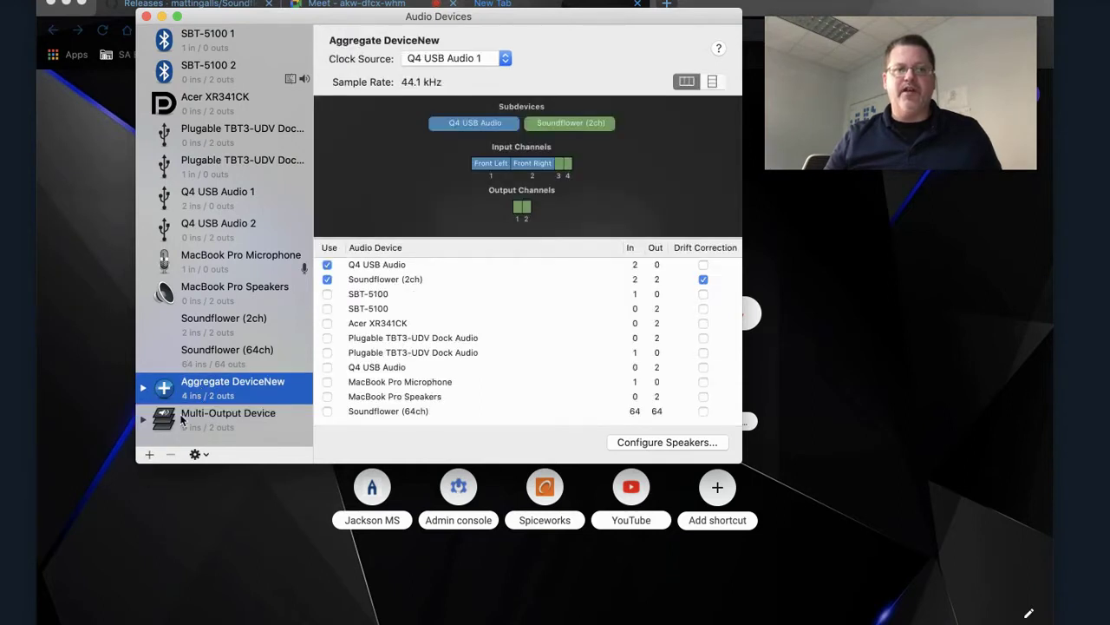
{"action": "left_click", "coordinate": [184, 425]}
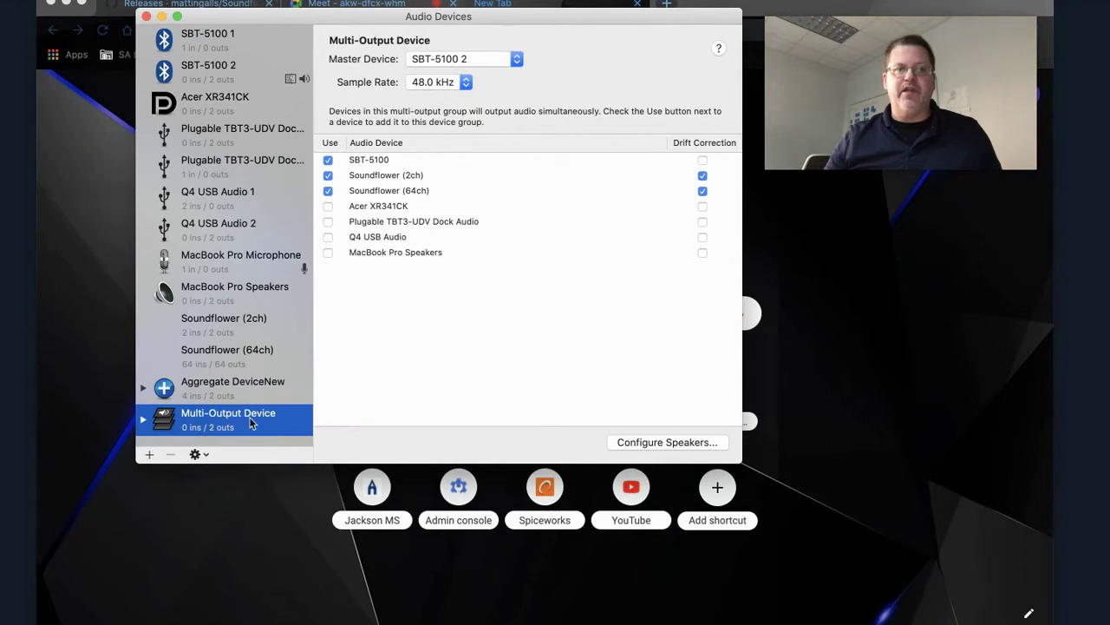
{"action": "left_click", "coordinate": [149, 454]}
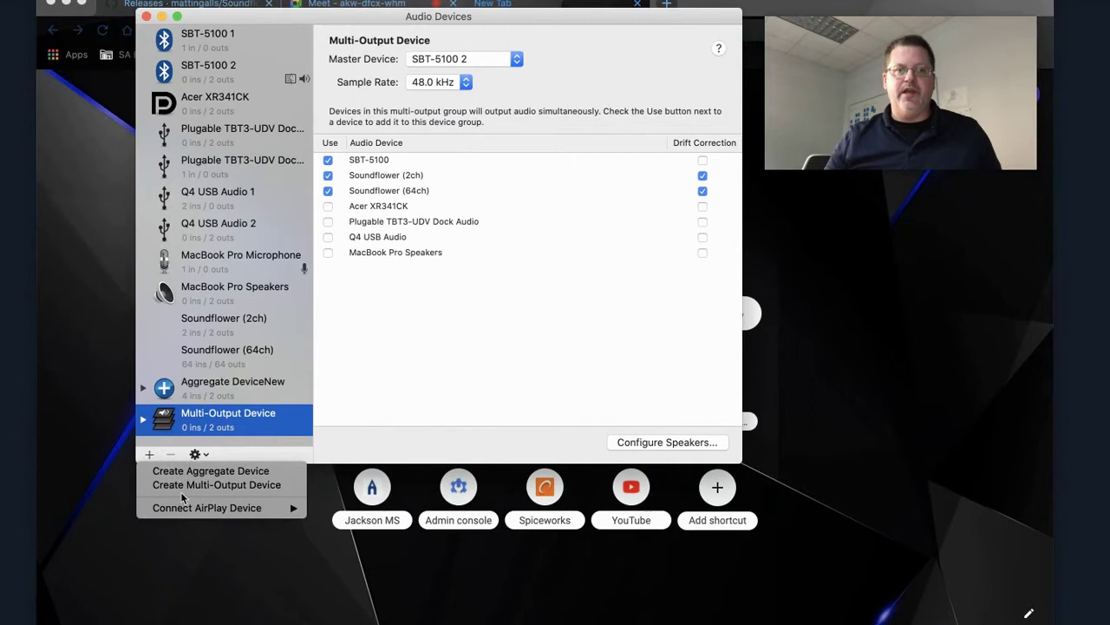
{"action": "left_click", "coordinate": [442, 393]}
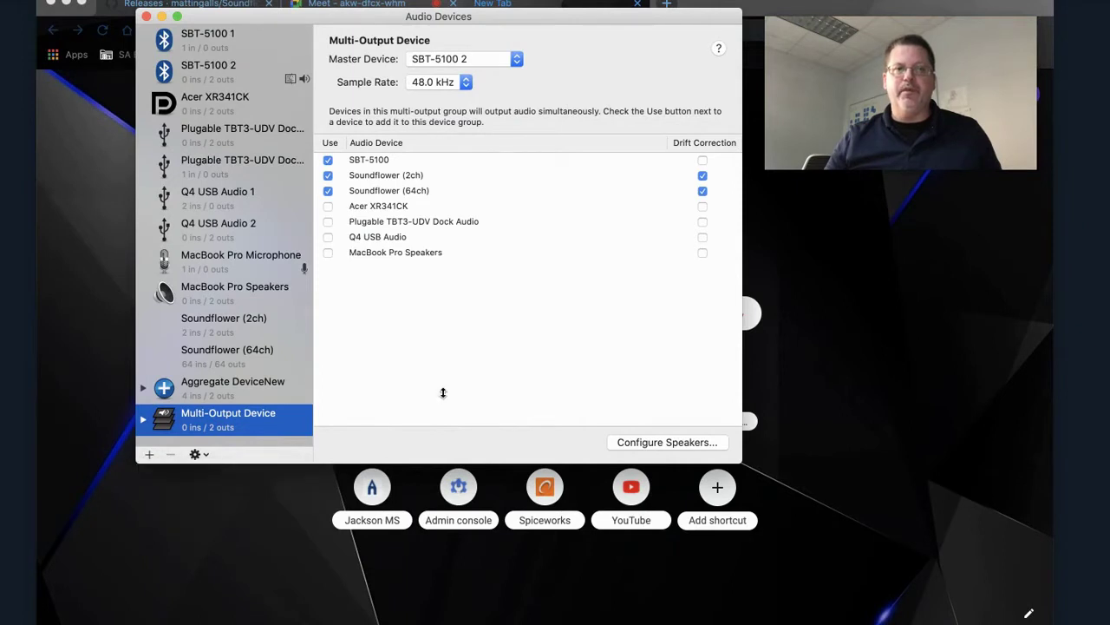
Step: Select Aggregate DeviceNew to view its Q4 USB Audio and Soundflower (2ch) subdevices
{"action": "left_click", "coordinate": [276, 390]}
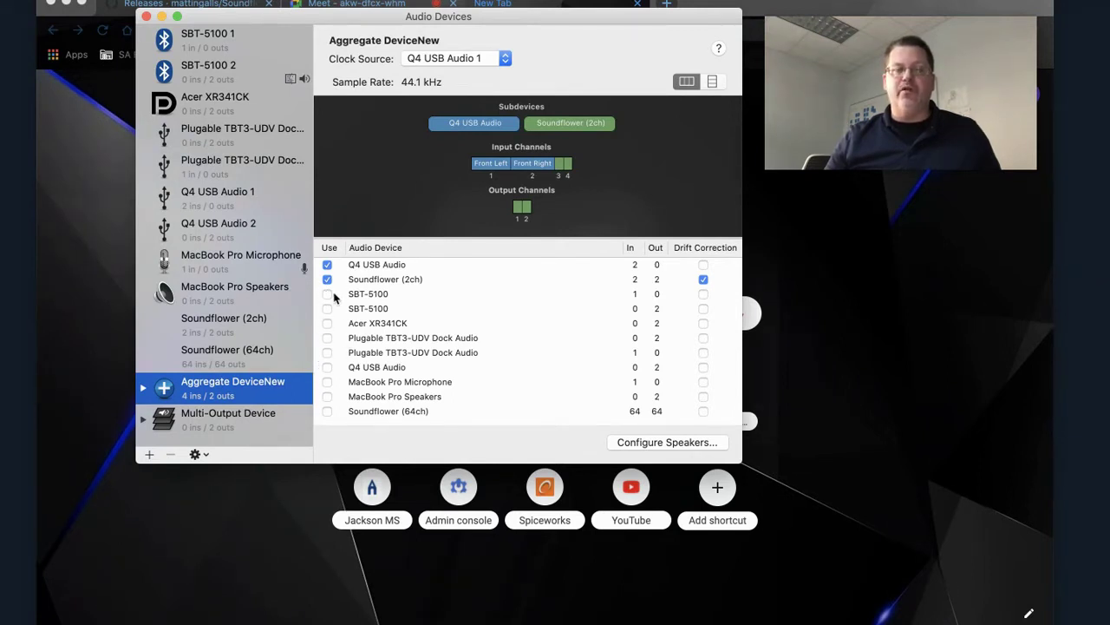
Step: Select Multi-Output Device to view its SBT-5100 and Soundflower outputs
{"action": "left_click", "coordinate": [241, 420]}
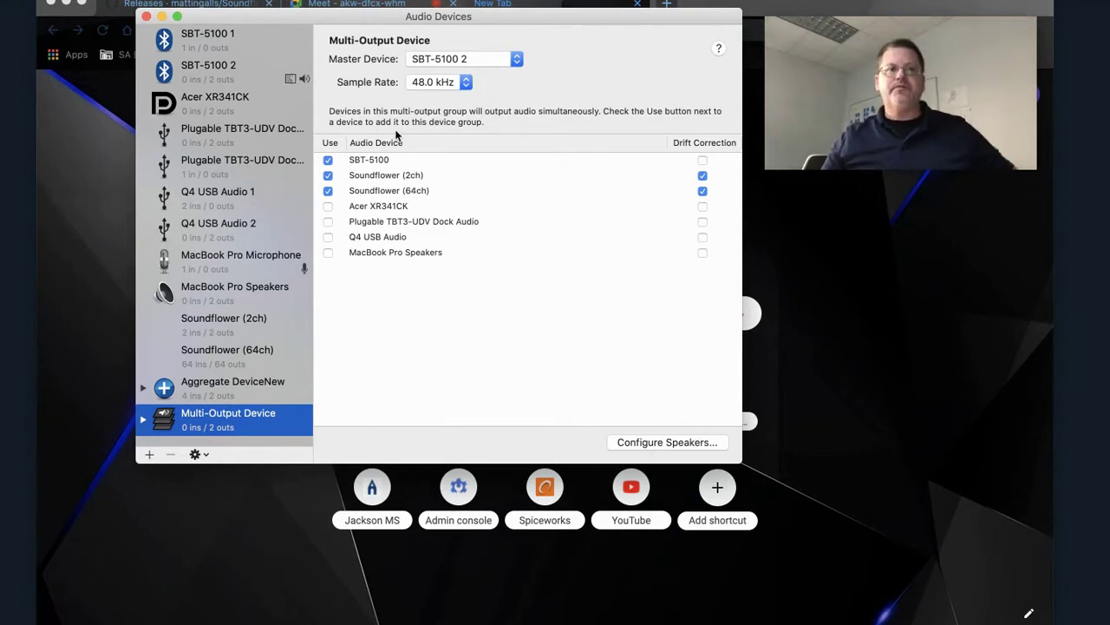
Step: Inspect the context menus for Aggregate DeviceNew and Multi-Output Device
{"action": "left_click", "coordinate": [219, 386]}
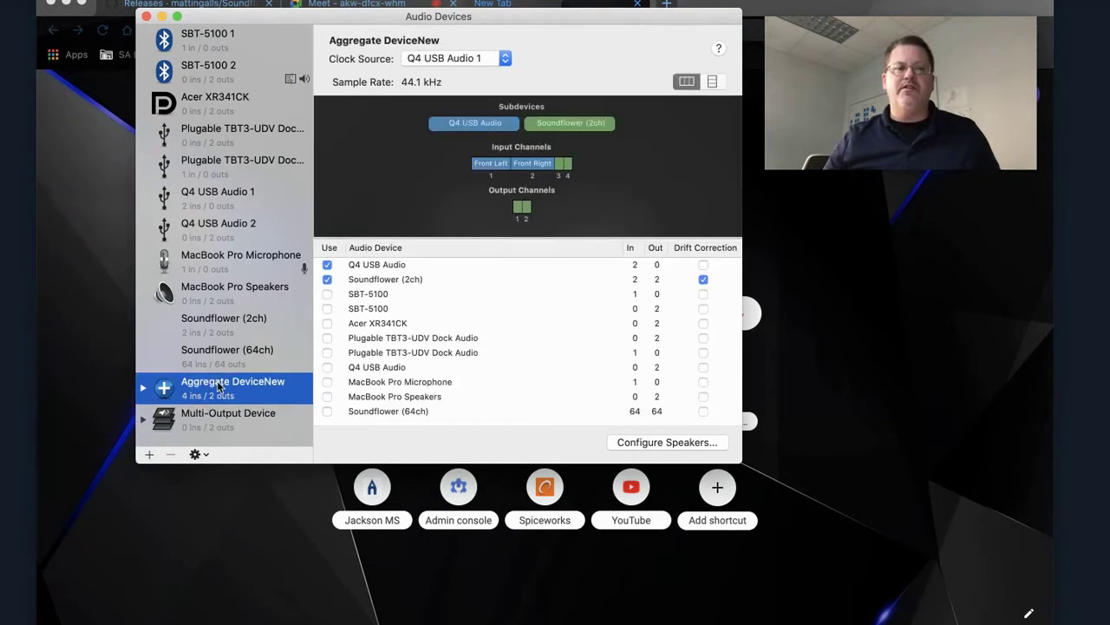
{"action": "right_click", "coordinate": [218, 387]}
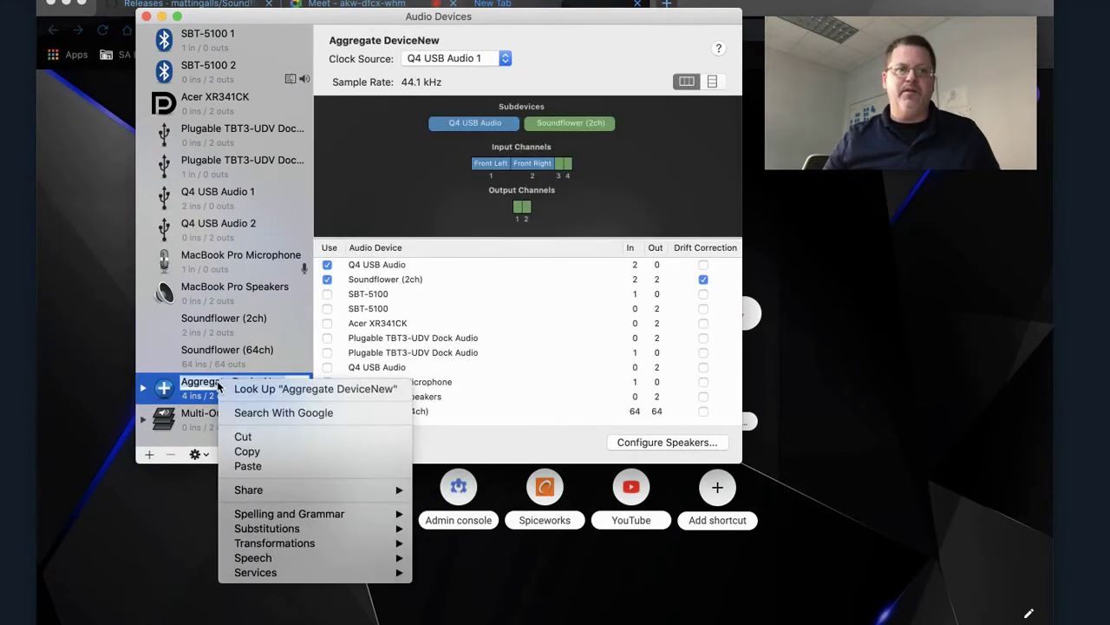
{"action": "left_click", "coordinate": [212, 384]}
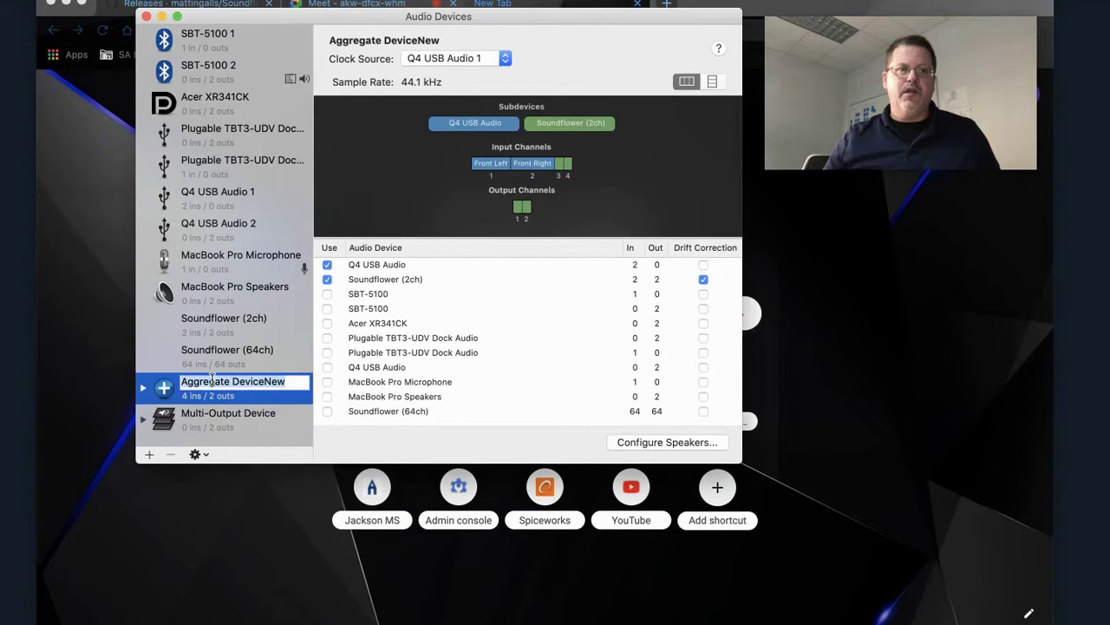
{"action": "left_click", "coordinate": [240, 420]}
{"action": "right_click", "coordinate": [240, 421]}
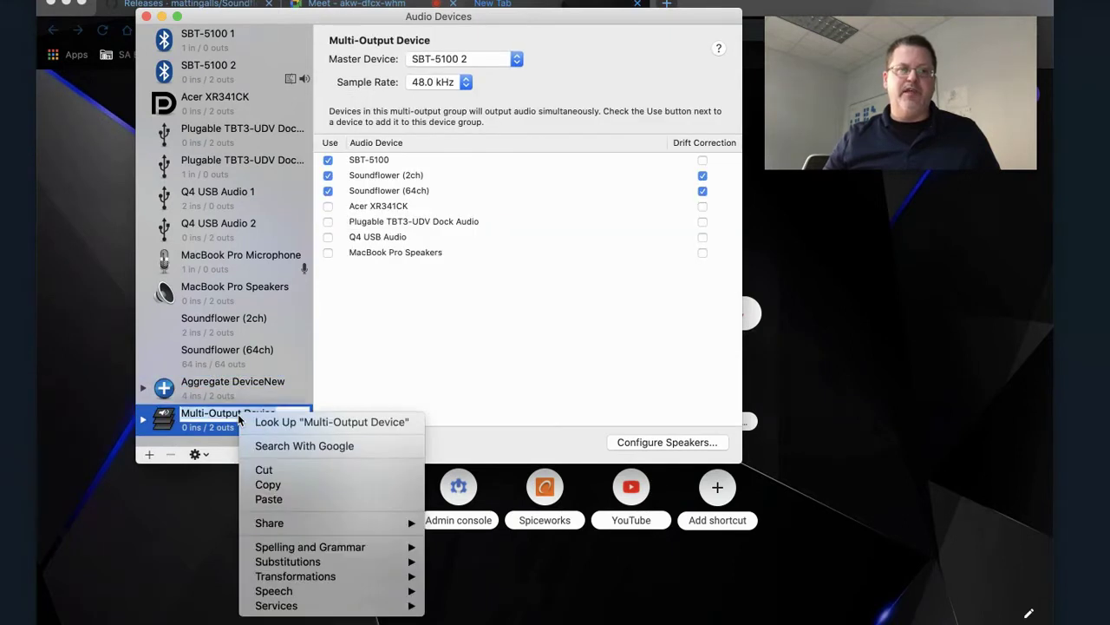
{"action": "left_click", "coordinate": [278, 392]}
Step: Recheck both devices' menus, then return to the 'soundflower' Google Meet tab
{"action": "left_click", "coordinate": [276, 388]}
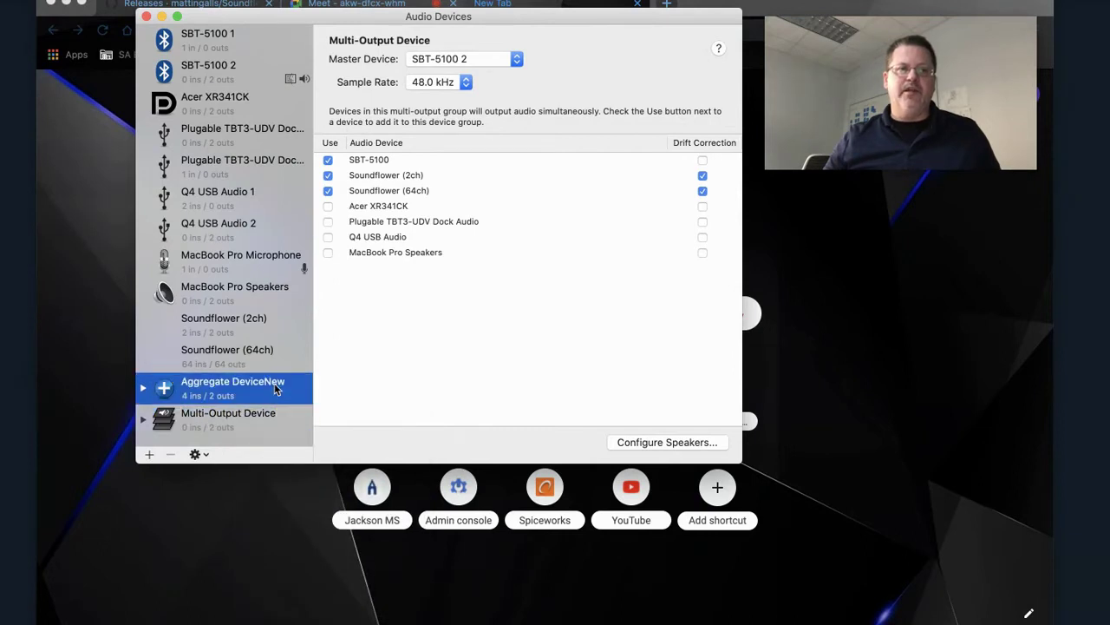
{"action": "right_click", "coordinate": [276, 386]}
{"action": "left_click", "coordinate": [238, 418]}
{"action": "right_click", "coordinate": [238, 418]}
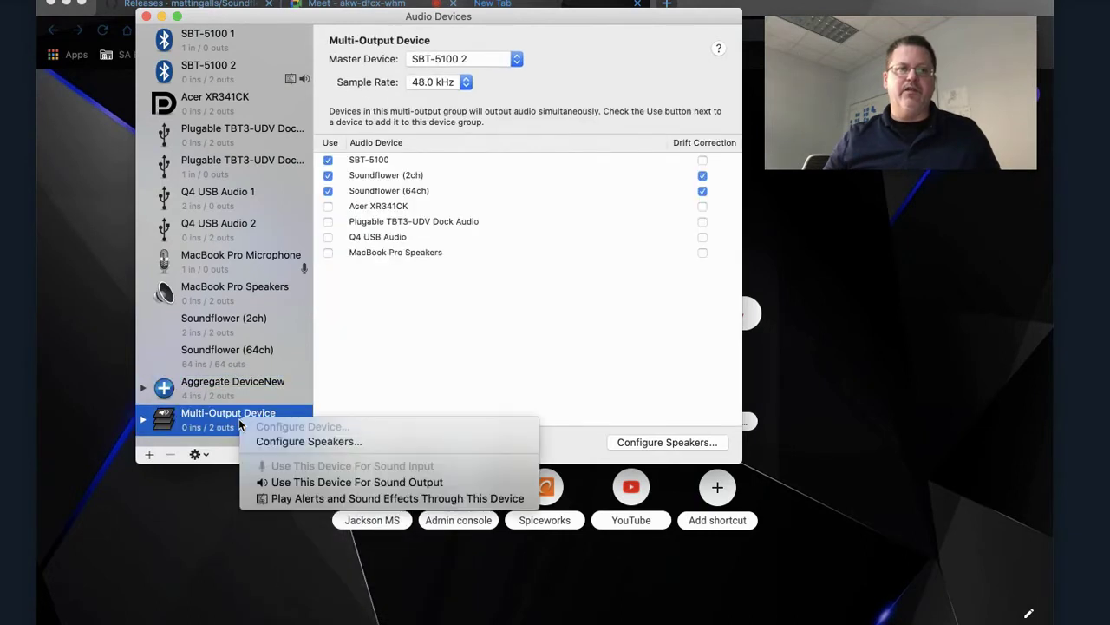
{"action": "left_click", "coordinate": [240, 418]}
{"action": "right_click", "coordinate": [236, 421]}
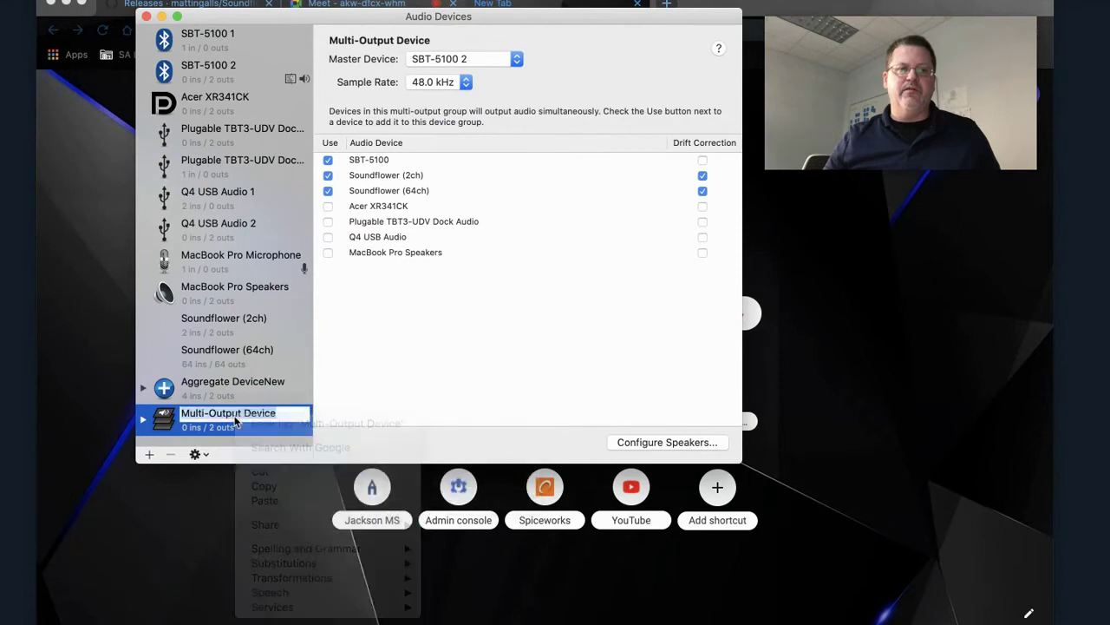
{"action": "left_click", "coordinate": [293, 388]}
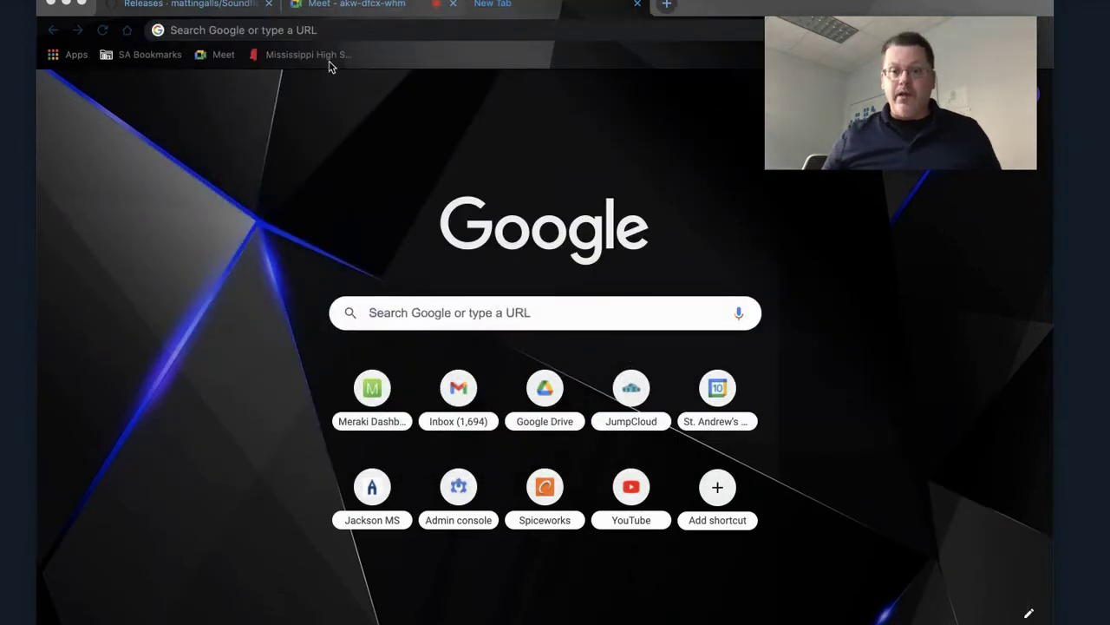
{"action": "left_click", "coordinate": [356, 6]}
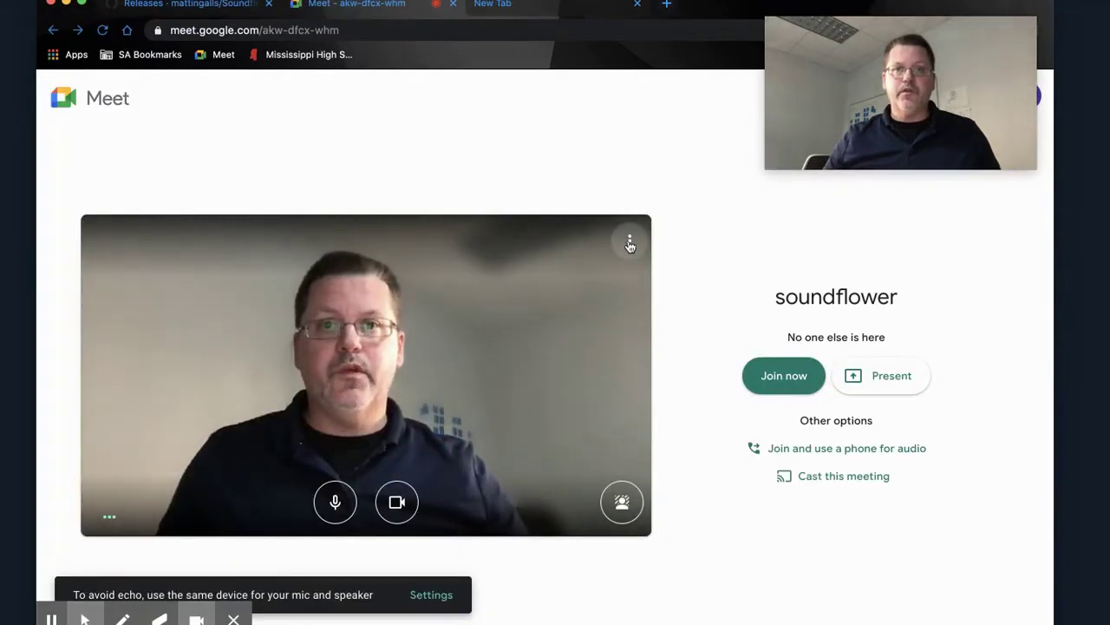
{"action": "left_click", "coordinate": [629, 241]}
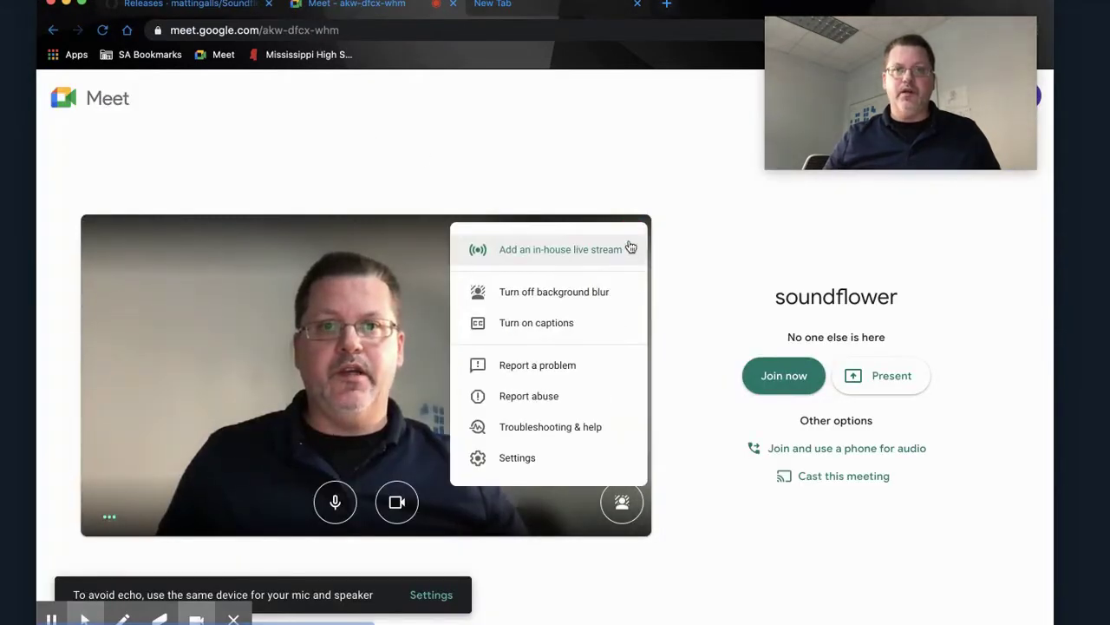
{"action": "left_click", "coordinate": [528, 458]}
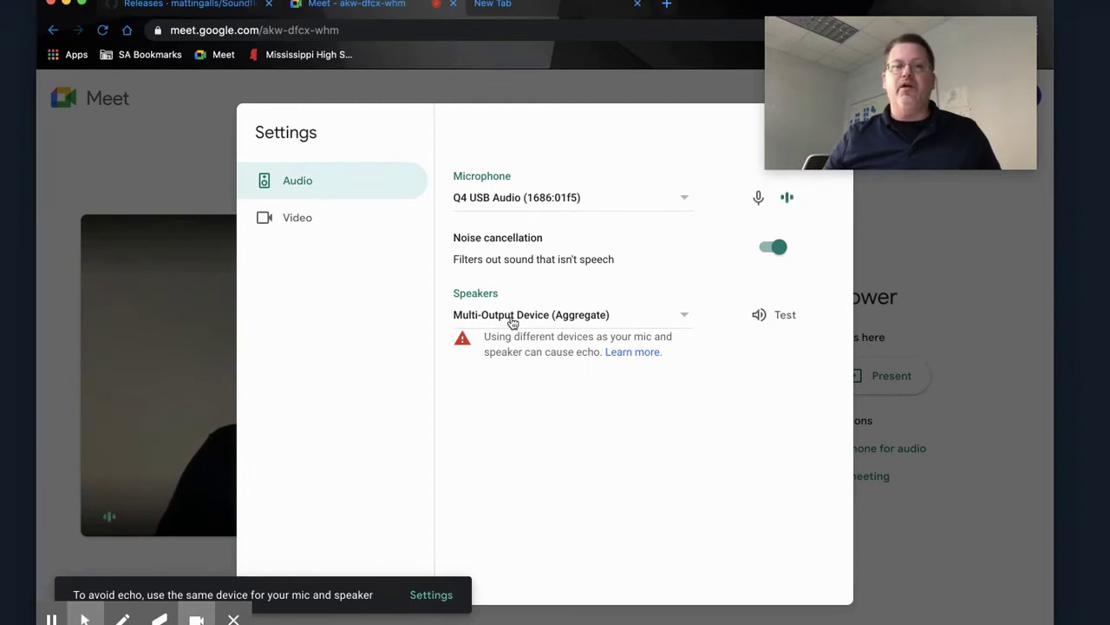
{"action": "mouse_move", "coordinate": [729, 621]}
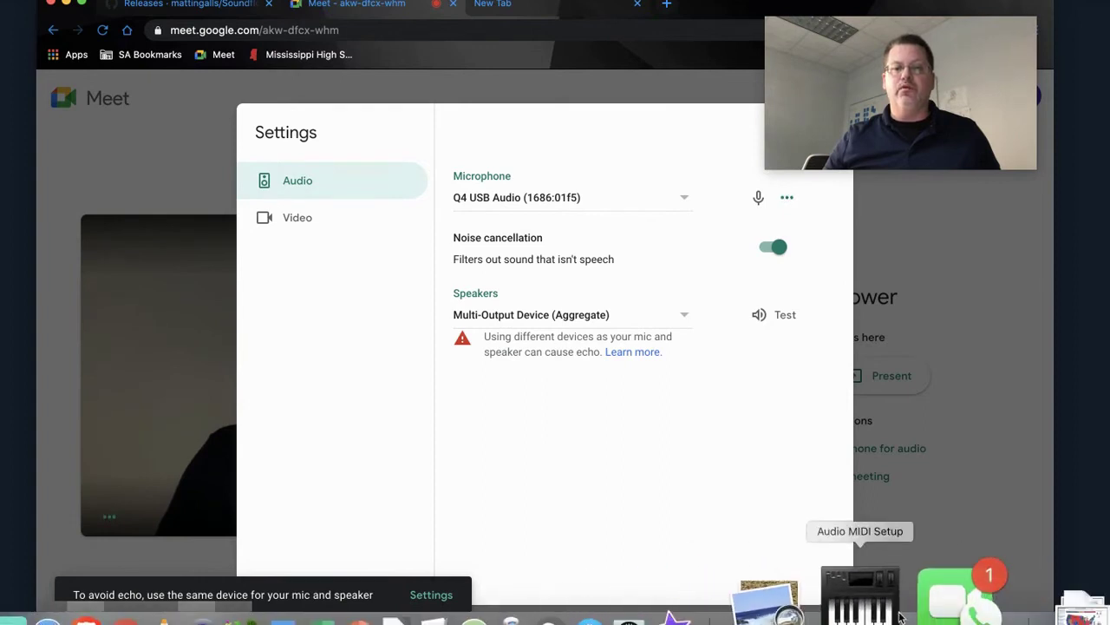
{"action": "left_click", "coordinate": [878, 615]}
{"action": "left_click", "coordinate": [238, 420]}
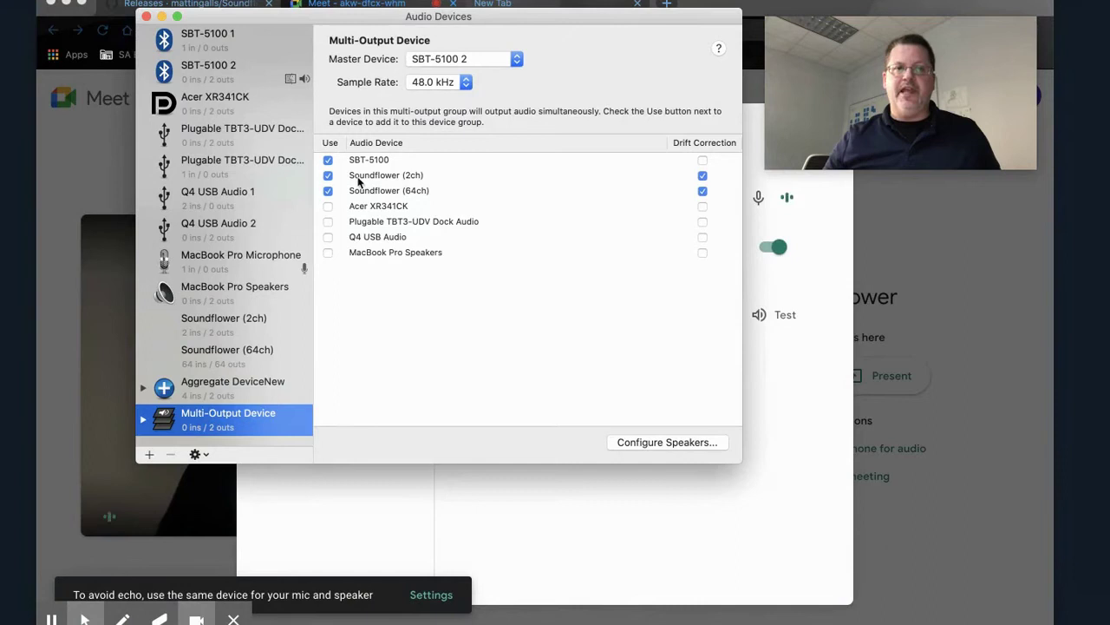
{"action": "left_click", "coordinate": [147, 18]}
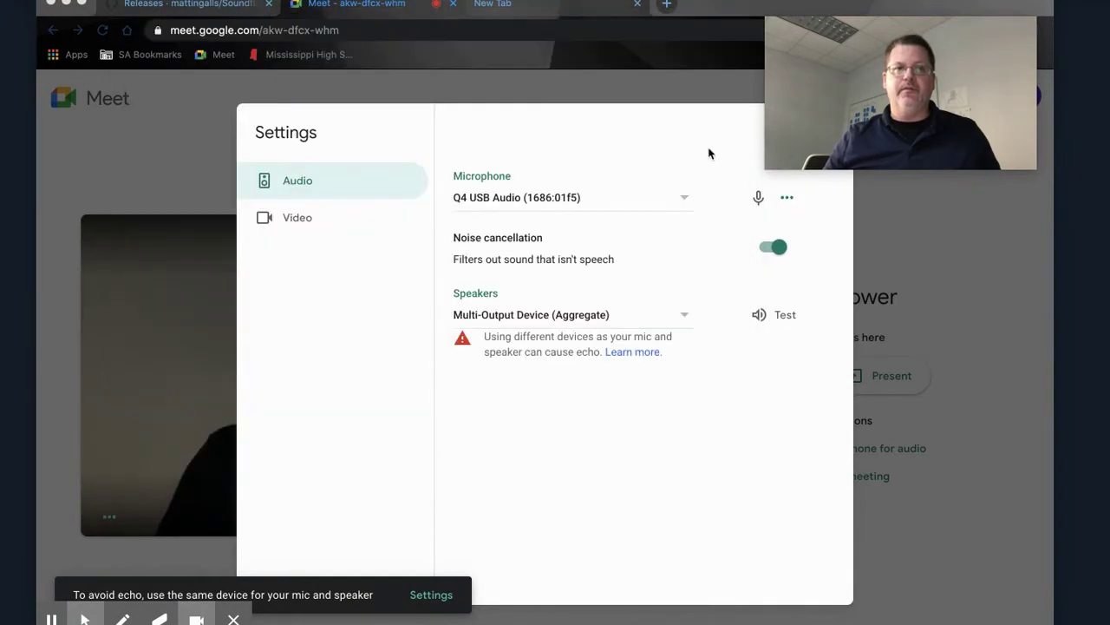
{"action": "left_click", "coordinate": [655, 131]}
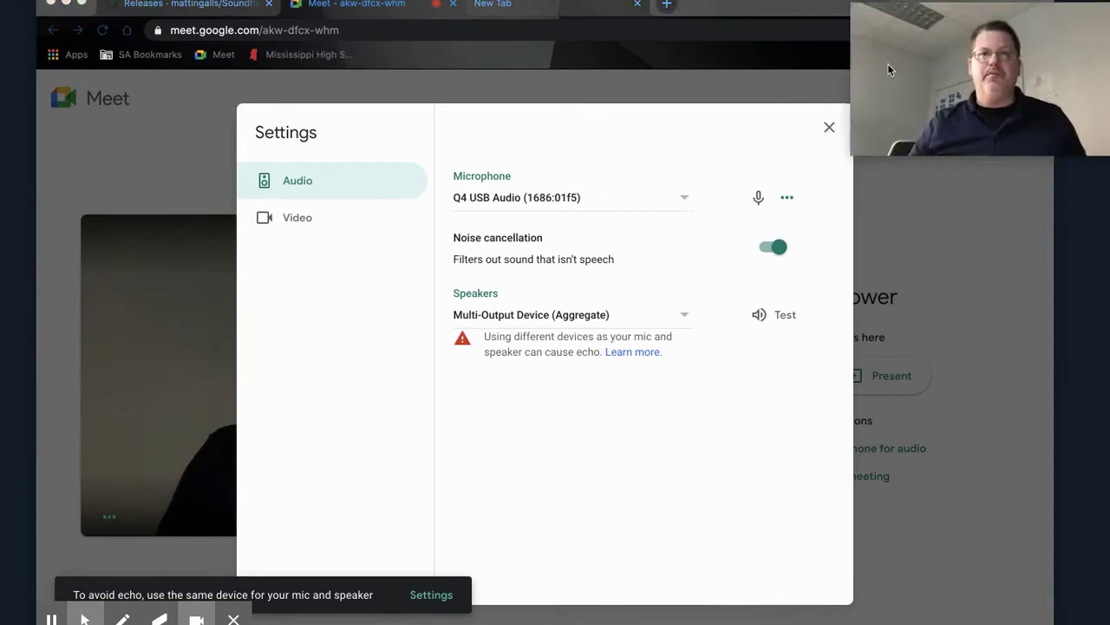
Step: Close the Meet settings and launch QuickTime Player via Spotlight ('quick')
{"action": "left_click", "coordinate": [829, 130]}
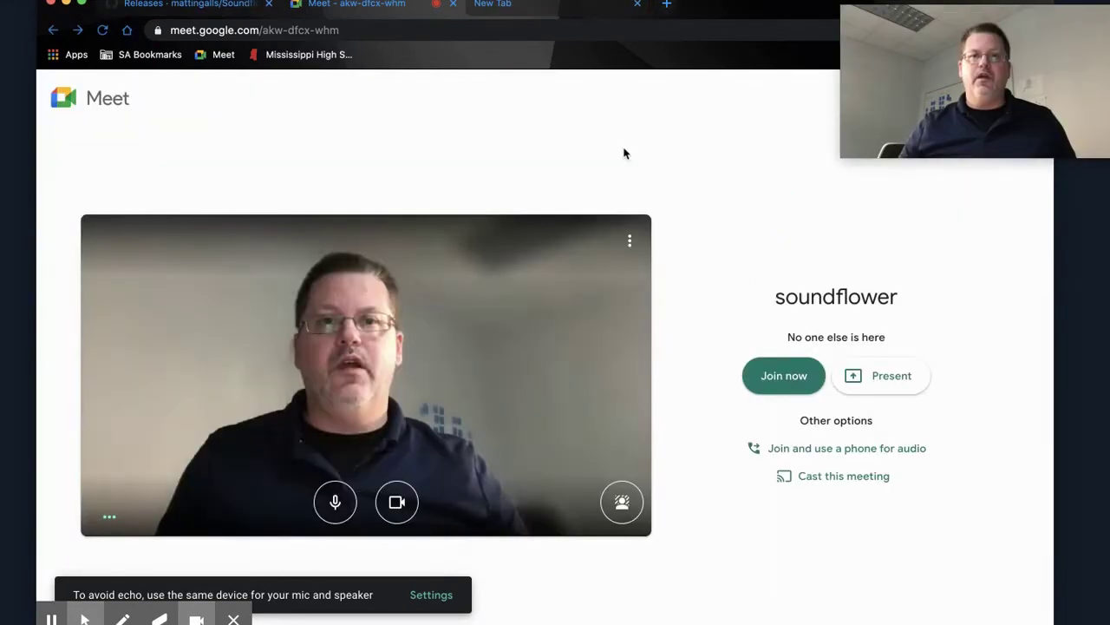
{"action": "key", "text": "super+space"}
{"action": "type", "text": "quick"}
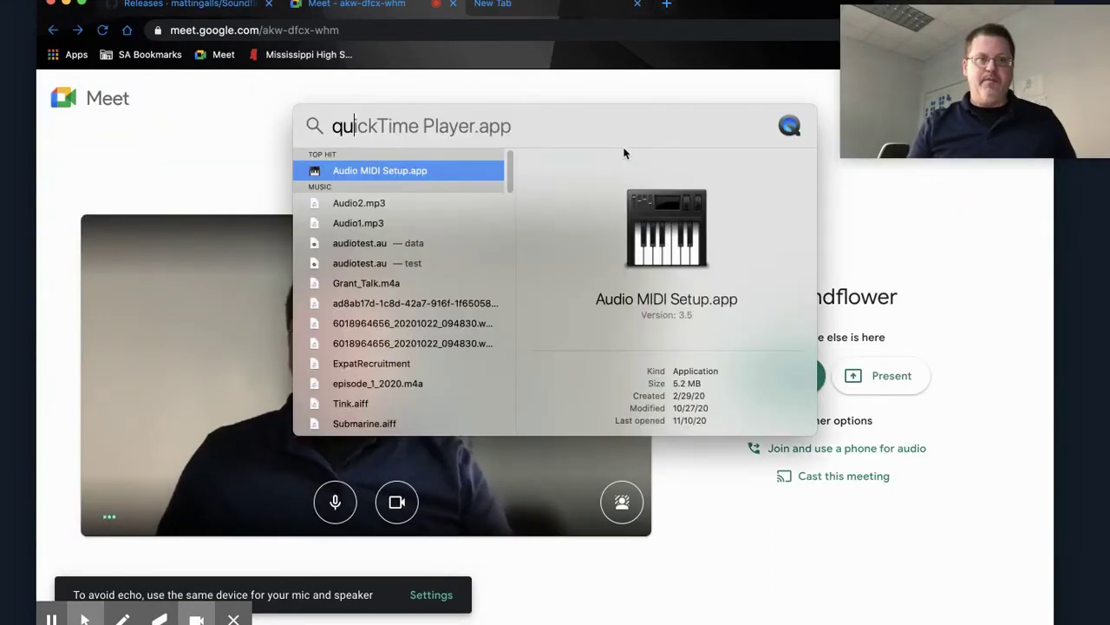
{"action": "key", "text": "Return"}
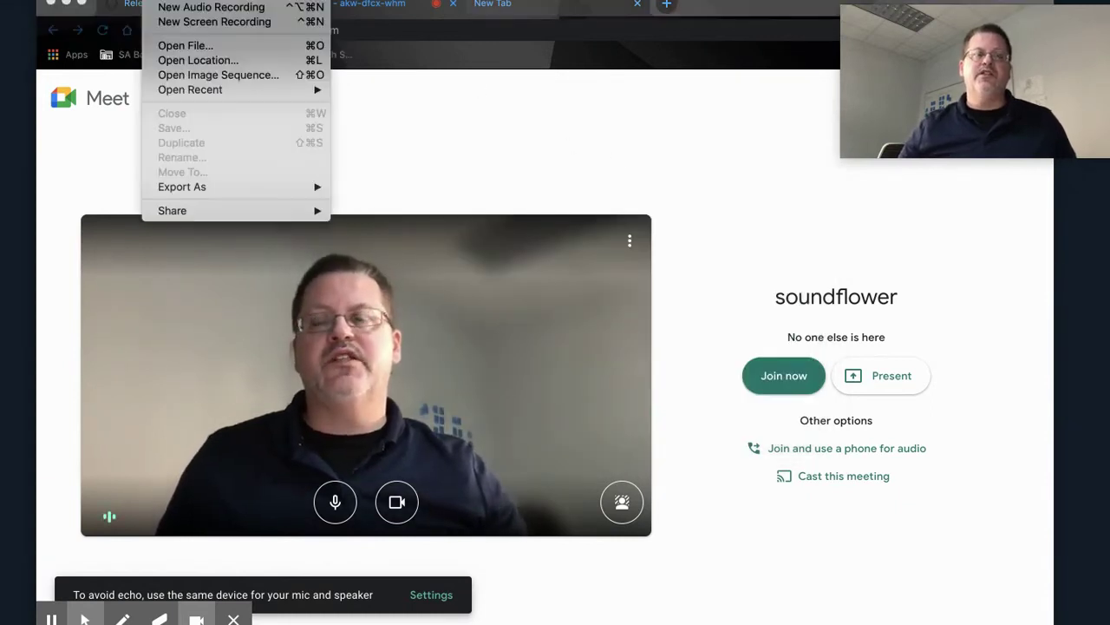
Step: Start a new audio recording, raise its window, and confirm Aggregate DeviceNew is the microphone
{"action": "left_click", "coordinate": [186, 9]}
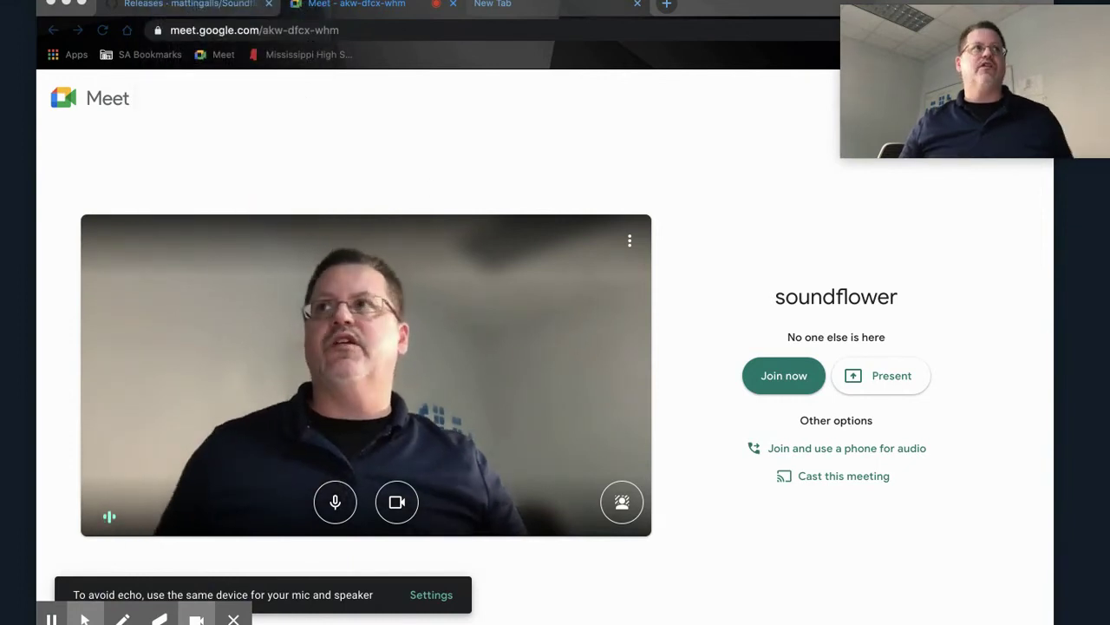
{"action": "left_click_drag", "start_coordinate": [520, 182], "coordinate": [626, 135]}
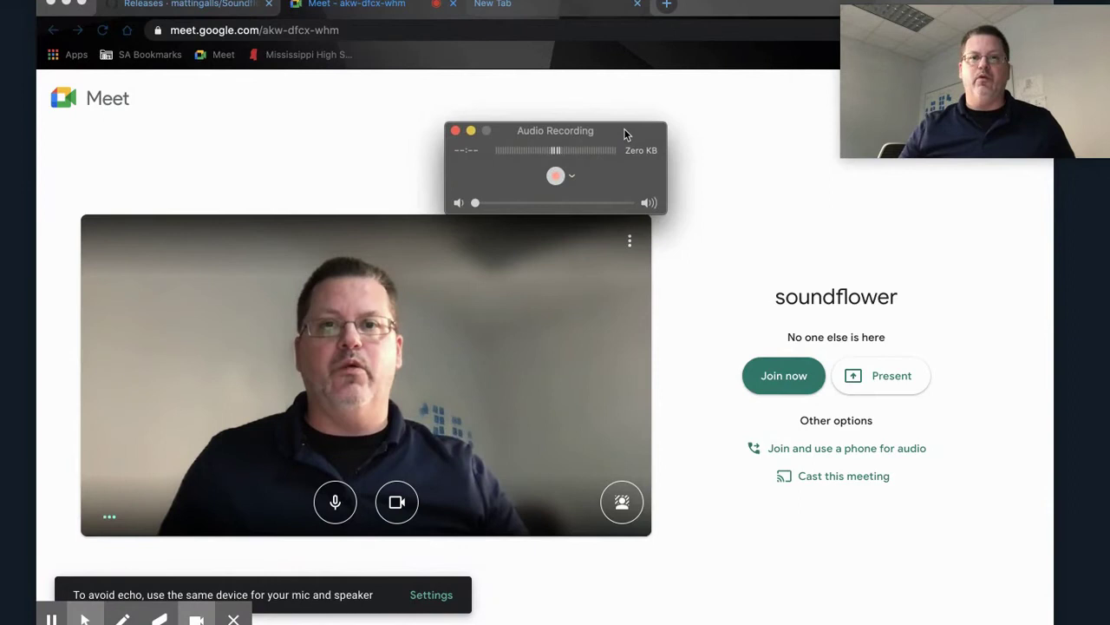
{"action": "left_click_drag", "start_coordinate": [581, 131], "coordinate": [573, 106]}
{"action": "left_click", "coordinate": [564, 153]}
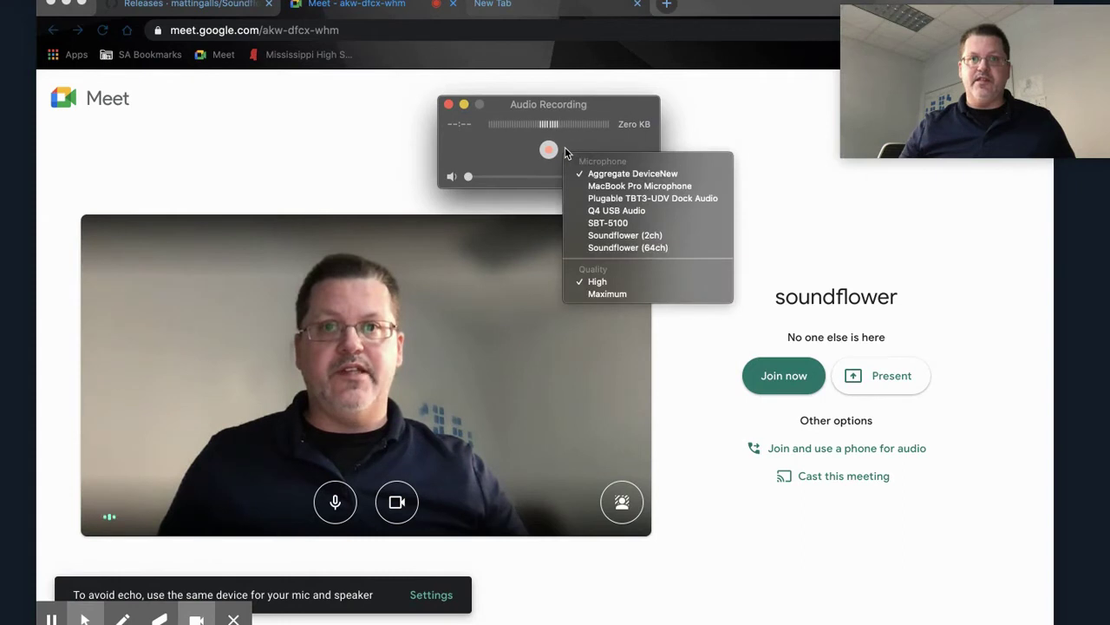
{"action": "key", "text": "Escape"}
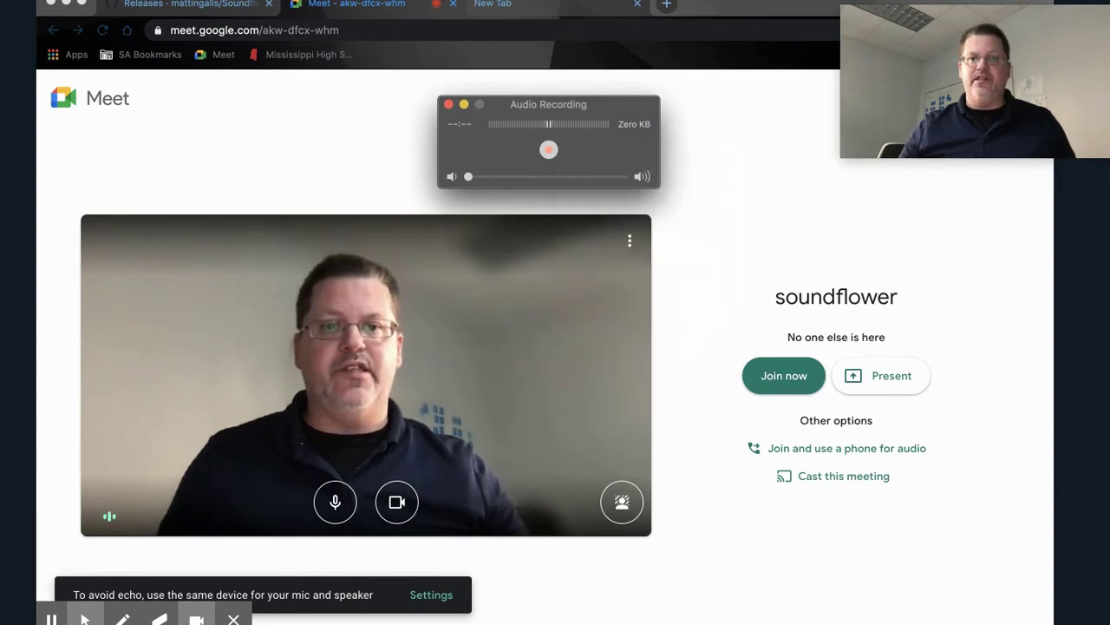
Step: Recheck Aggregate DeviceNew in Audio MIDI Setup, close it, then check QuickTime's microphone input
{"action": "left_click", "coordinate": [907, 606]}
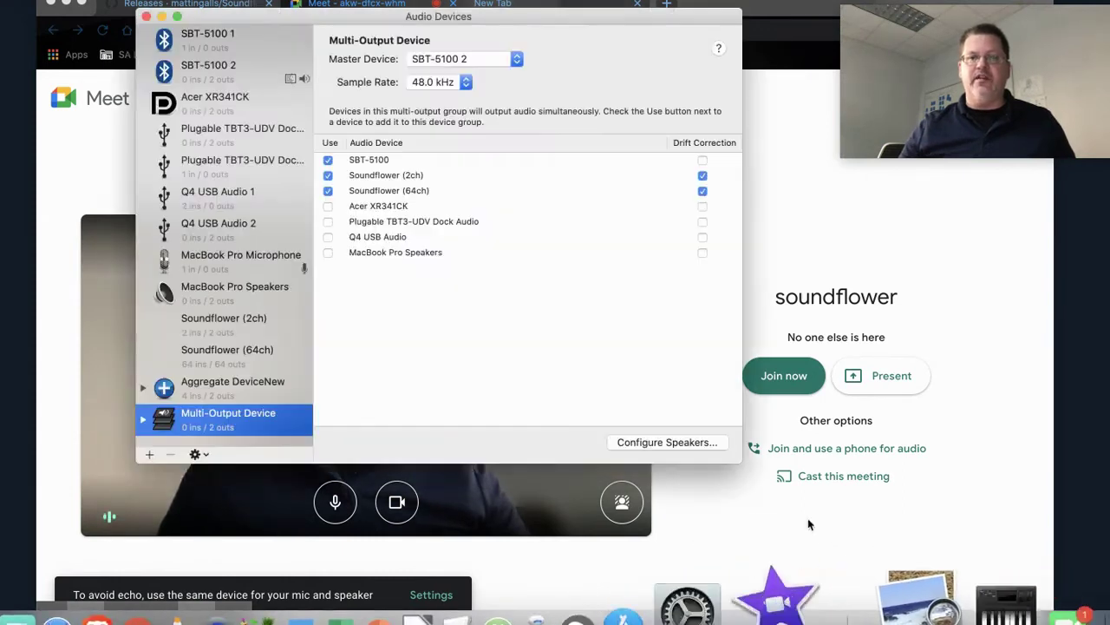
{"action": "left_click", "coordinate": [224, 386]}
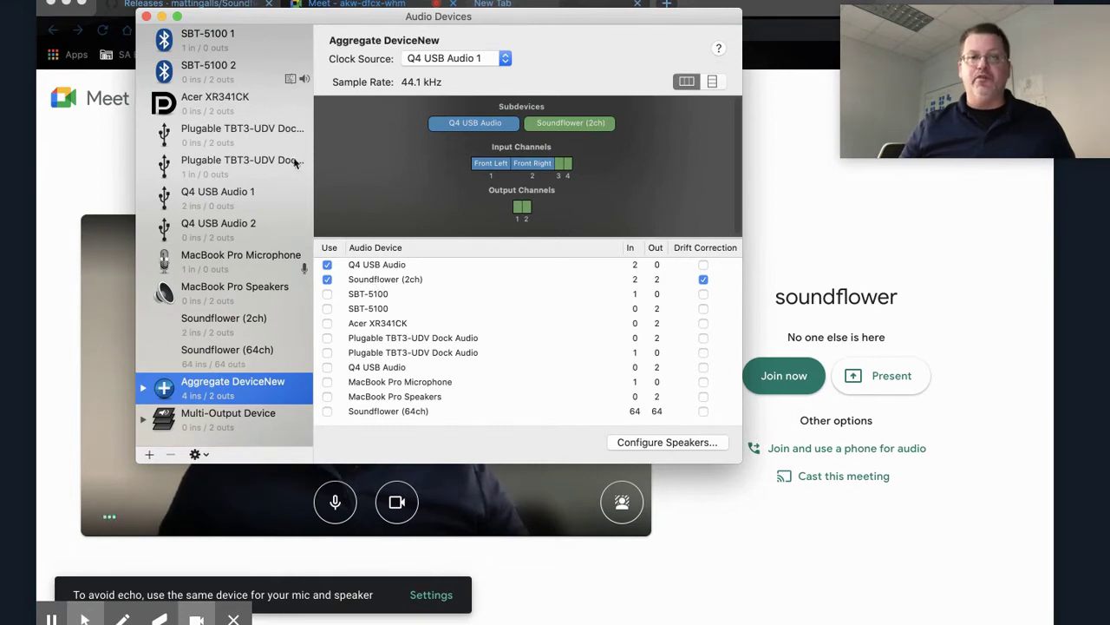
{"action": "left_click", "coordinate": [161, 16]}
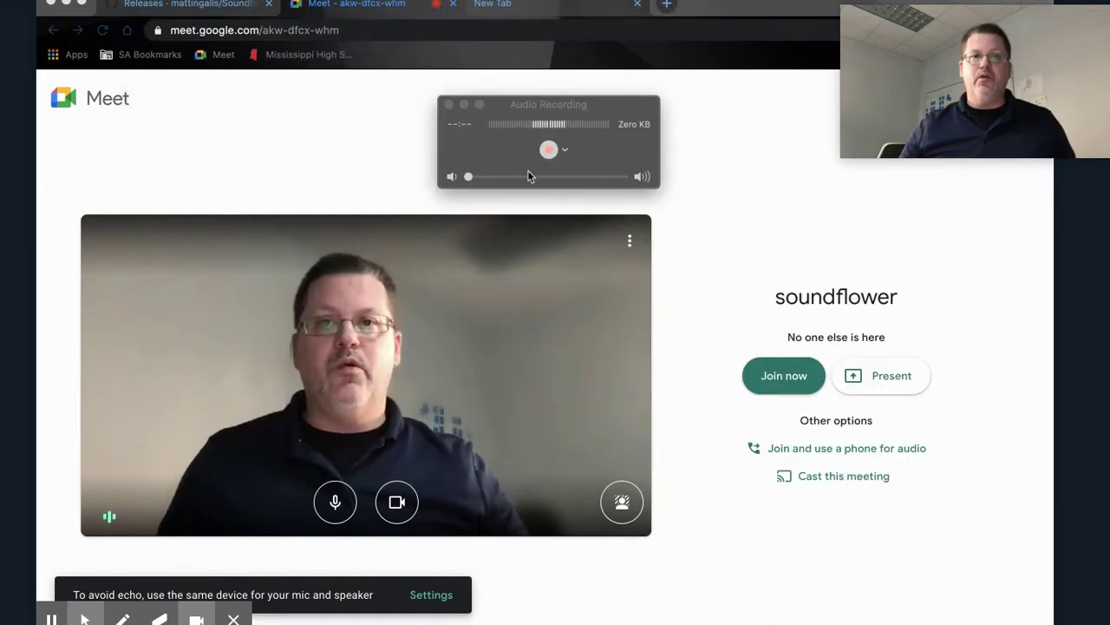
{"action": "left_click", "coordinate": [565, 153]}
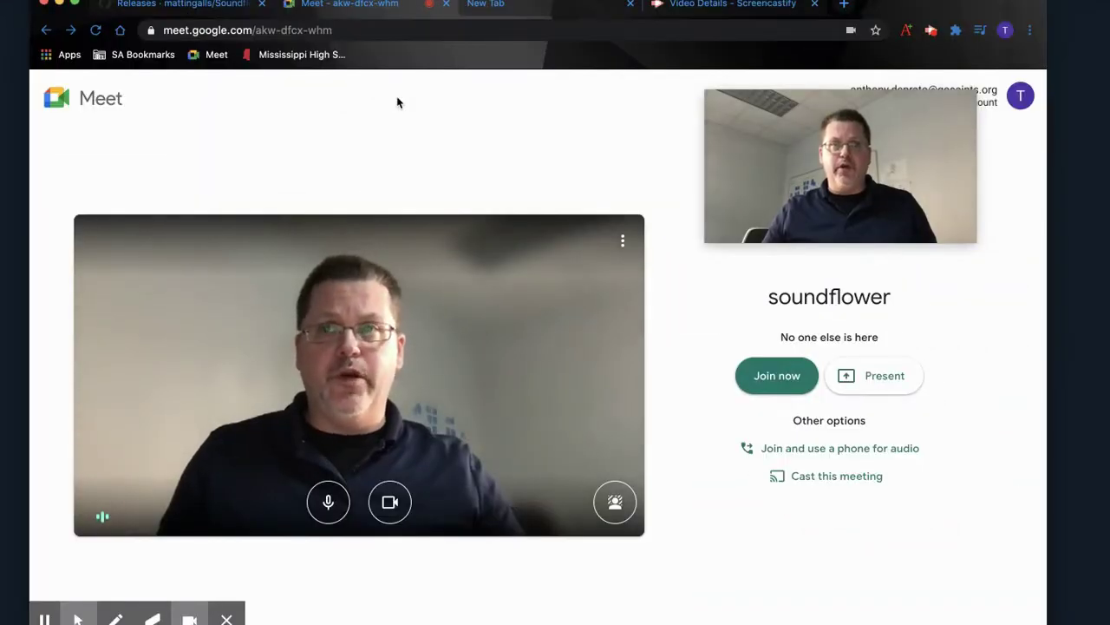
Step: Launch QuickTime ('qu') and start a new screen recording of the entire screen
{"action": "key", "text": "super+space"}
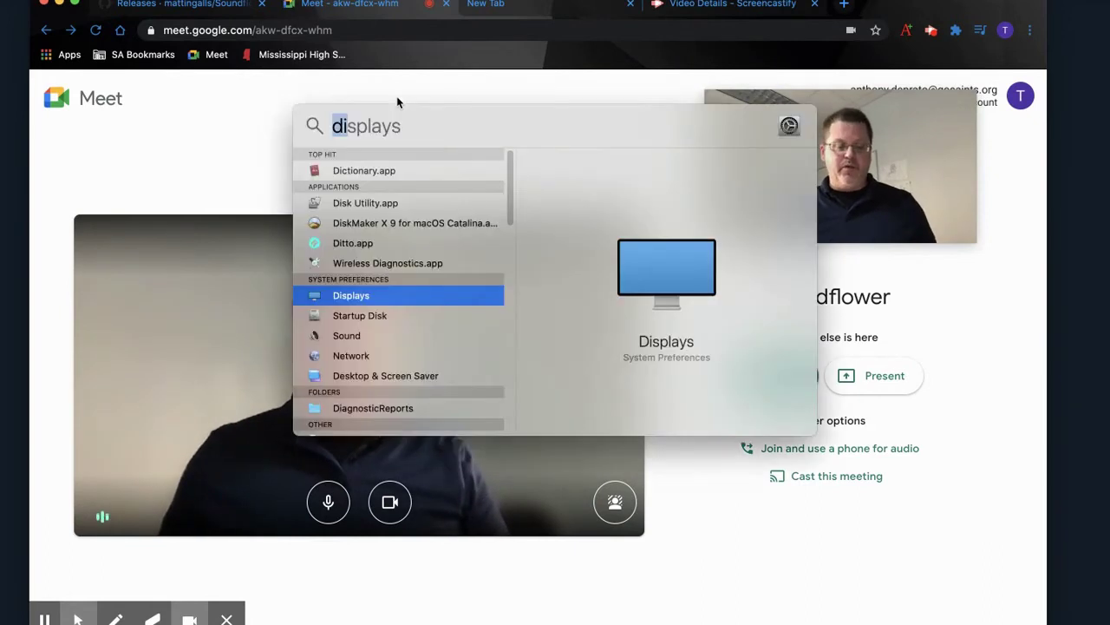
{"action": "type", "text": "qu"}
{"action": "key", "text": "Return"}
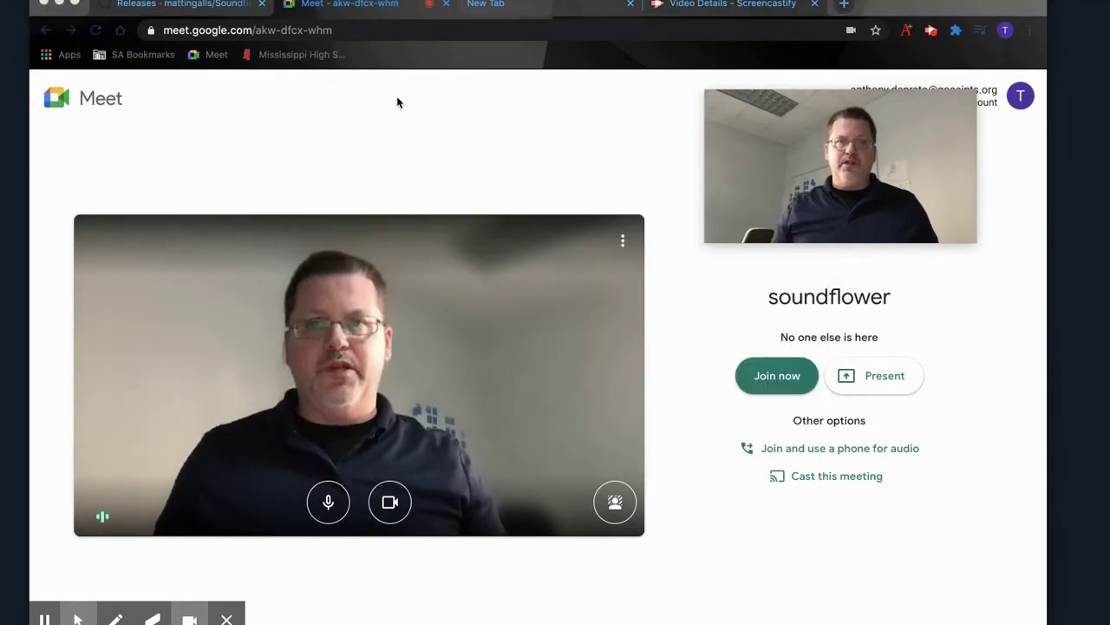
{"action": "left_click", "coordinate": [165, 1]}
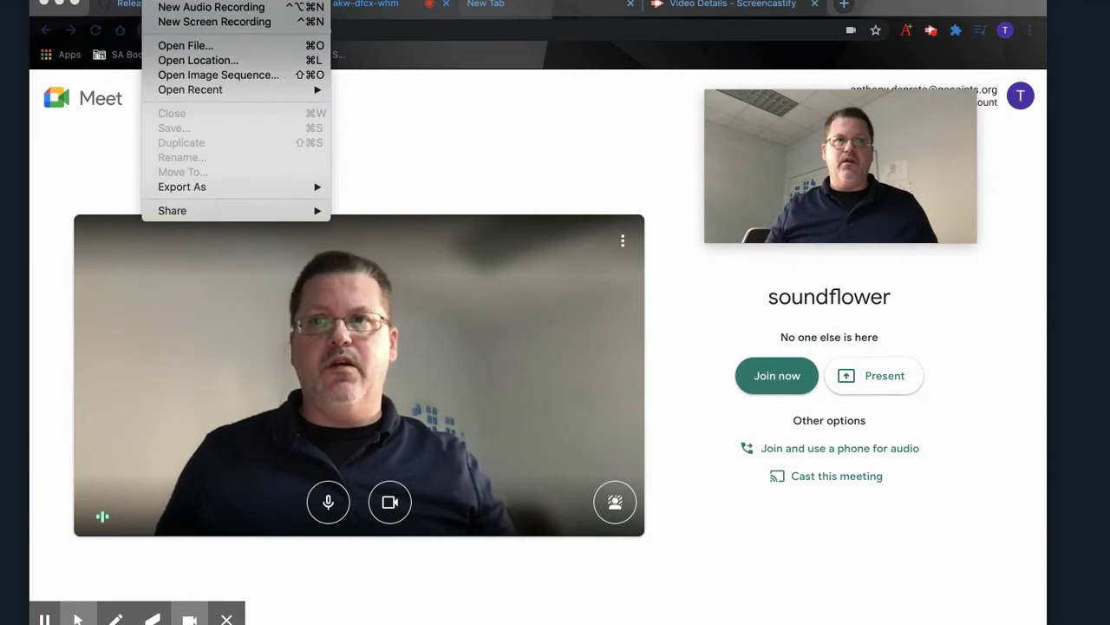
{"action": "left_click", "coordinate": [223, 24]}
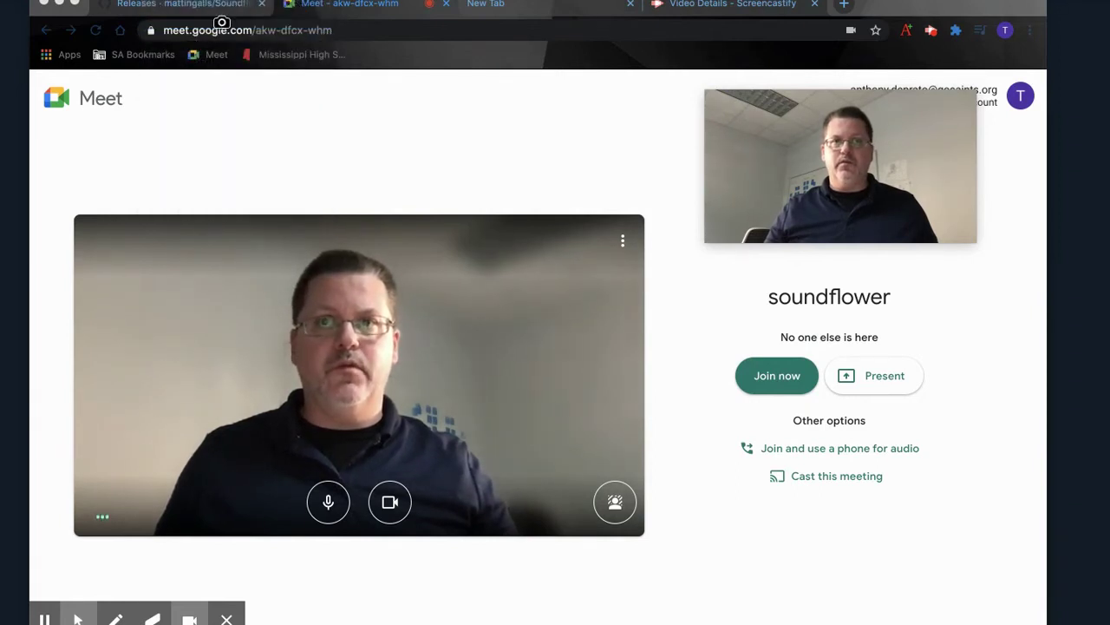
{"action": "left_click", "coordinate": [223, 23]}
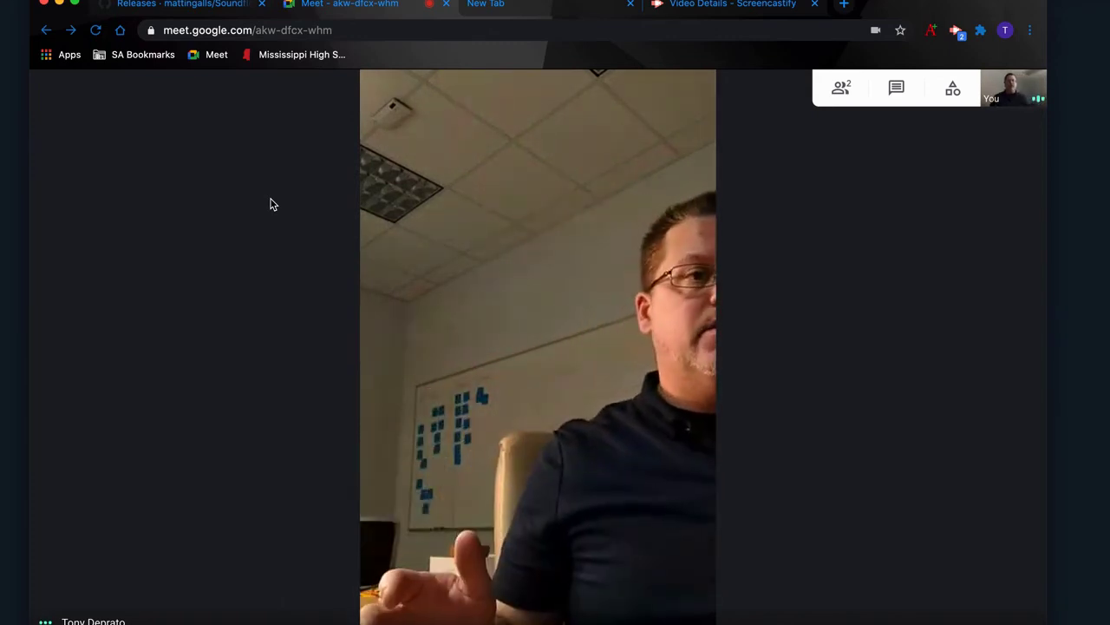
Step: In the call's Settings, confirm Speakers is Multi-Output Device (Aggregate), then close Settings
{"action": "mouse_move", "coordinate": [892, 238]}
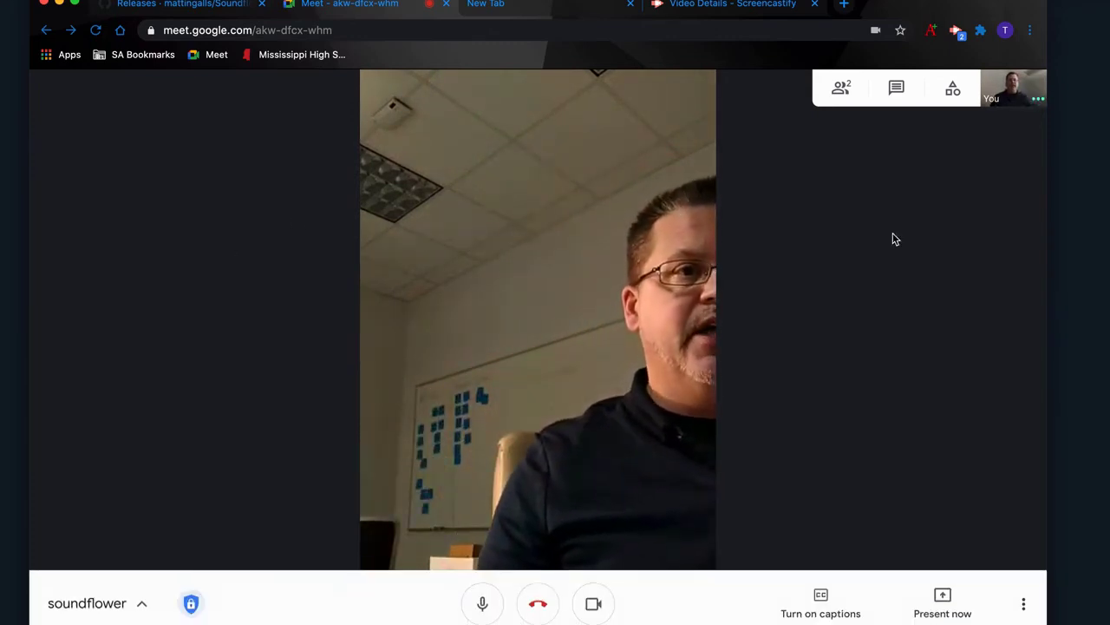
{"action": "left_click", "coordinate": [1019, 602]}
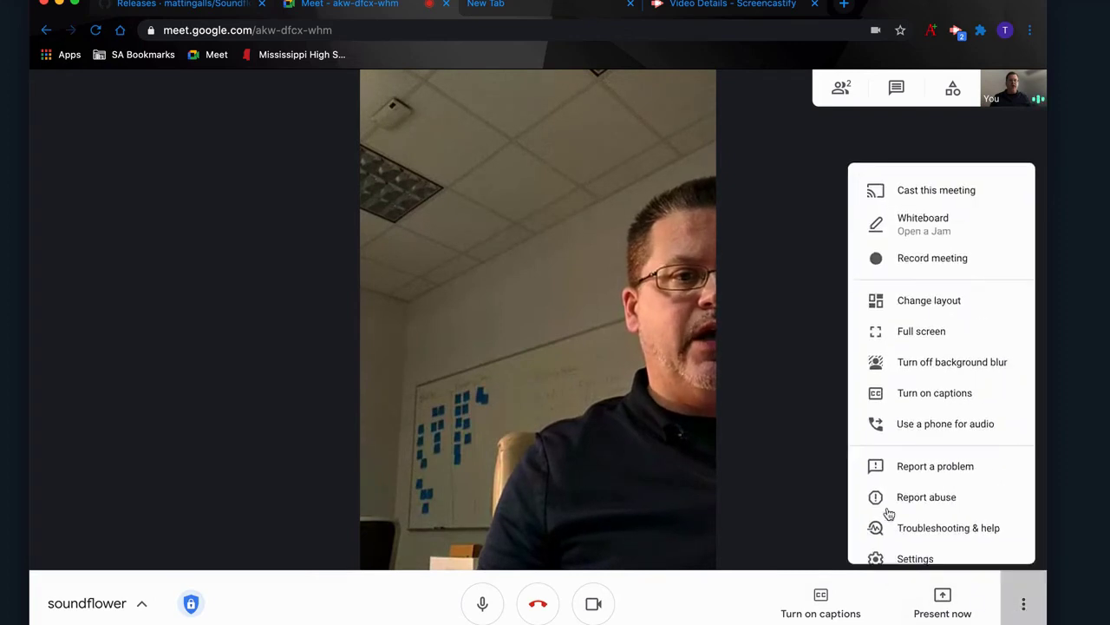
{"action": "left_click", "coordinate": [906, 529]}
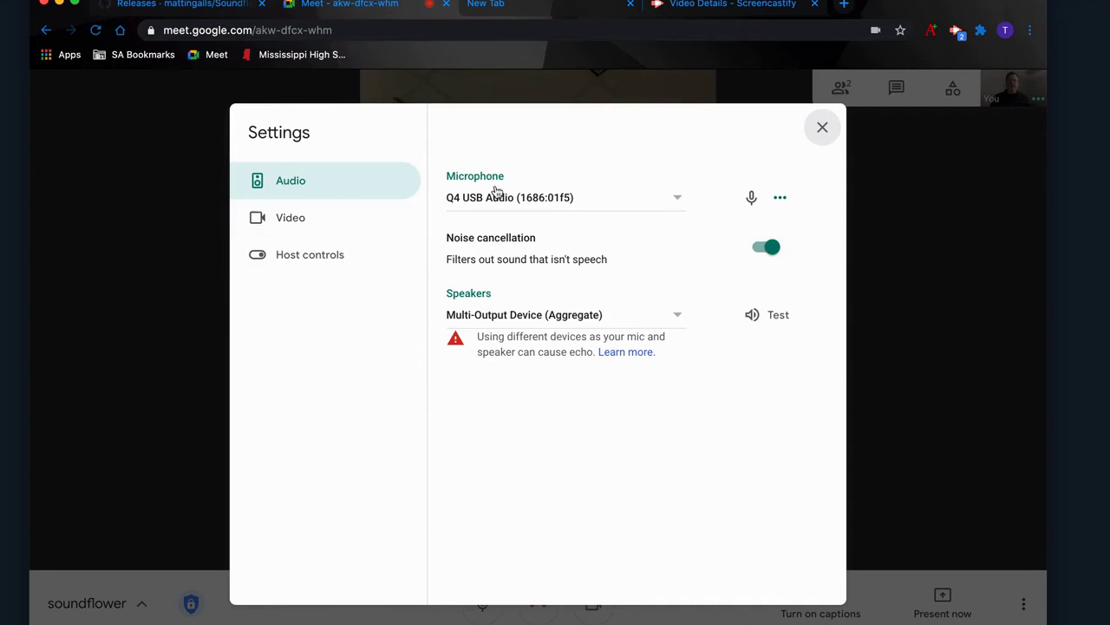
{"action": "left_click", "coordinate": [822, 130]}
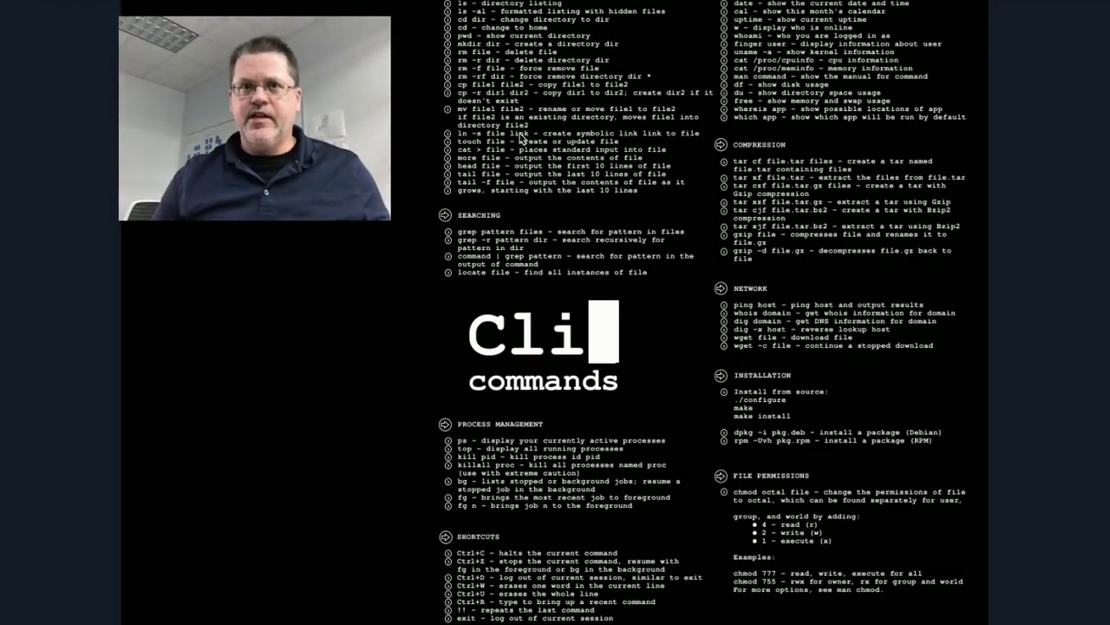
Step: Enlarge then shrink the floating camera window, and drag it to the top centre
{"action": "mouse_move", "coordinate": [344, 193]}
{"action": "left_click_drag", "start_coordinate": [386, 226], "coordinate": [618, 352]}
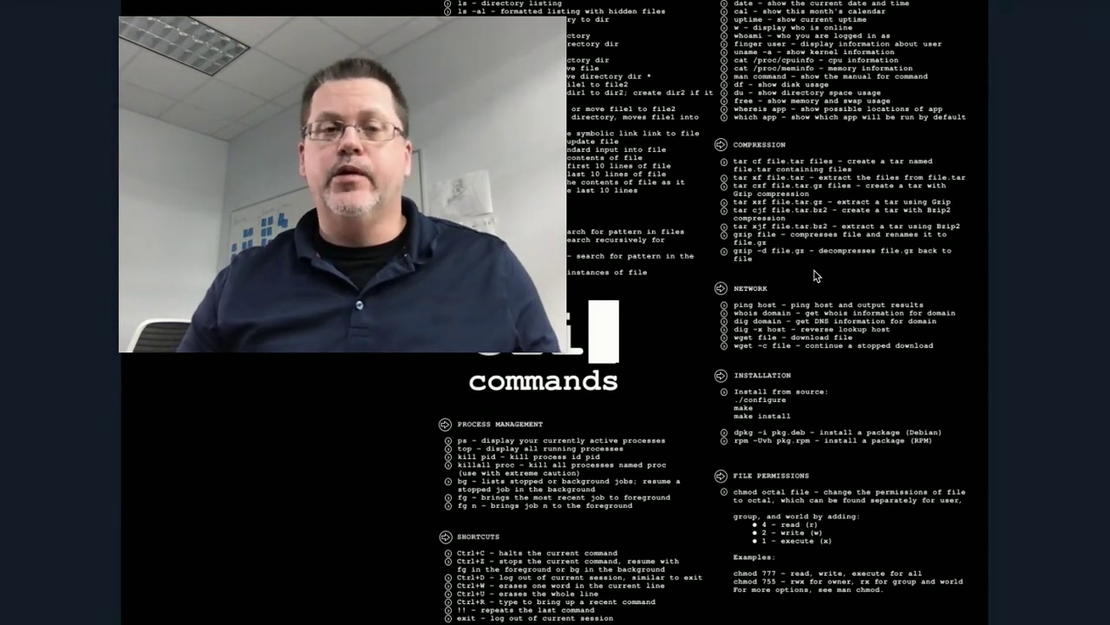
{"action": "mouse_move", "coordinate": [521, 232]}
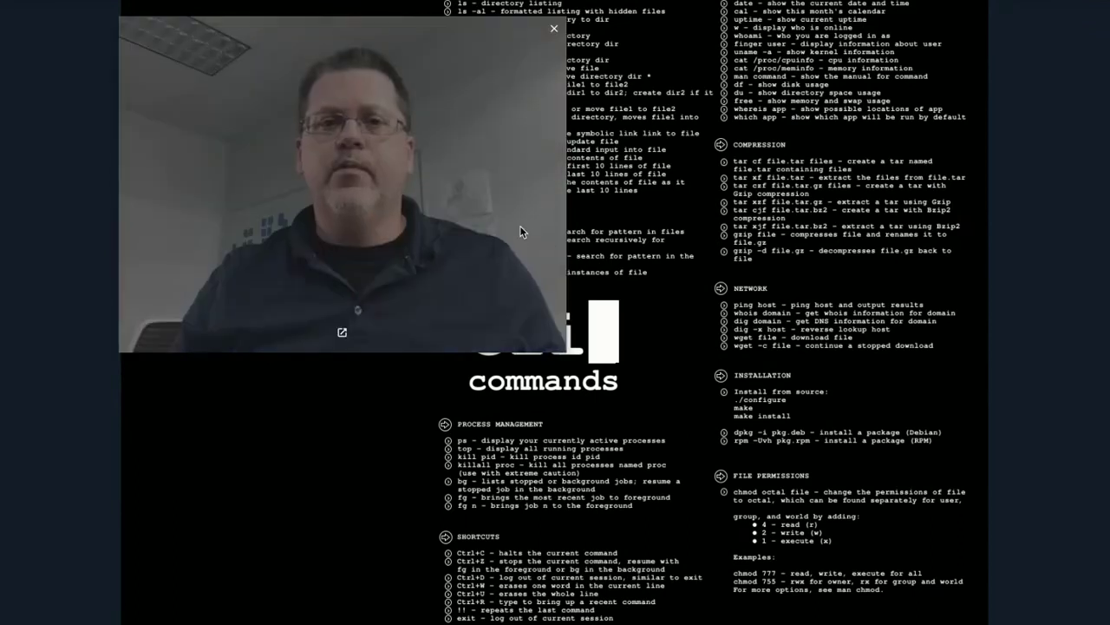
{"action": "left_click_drag", "start_coordinate": [565, 351], "coordinate": [426, 247]}
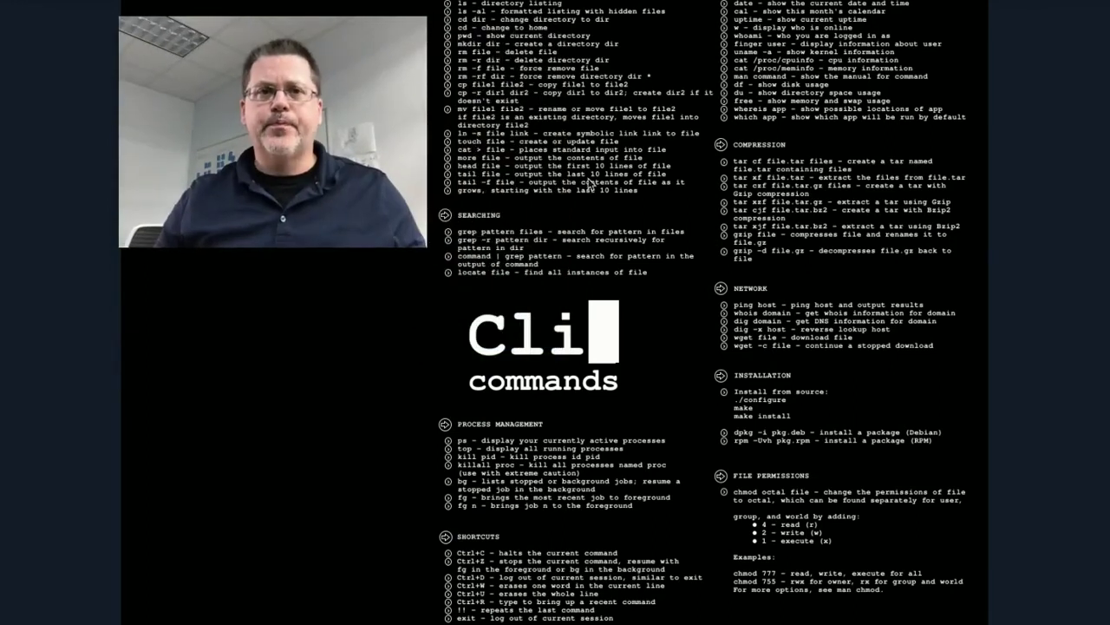
{"action": "left_click_drag", "start_coordinate": [328, 64], "coordinate": [619, 63]}
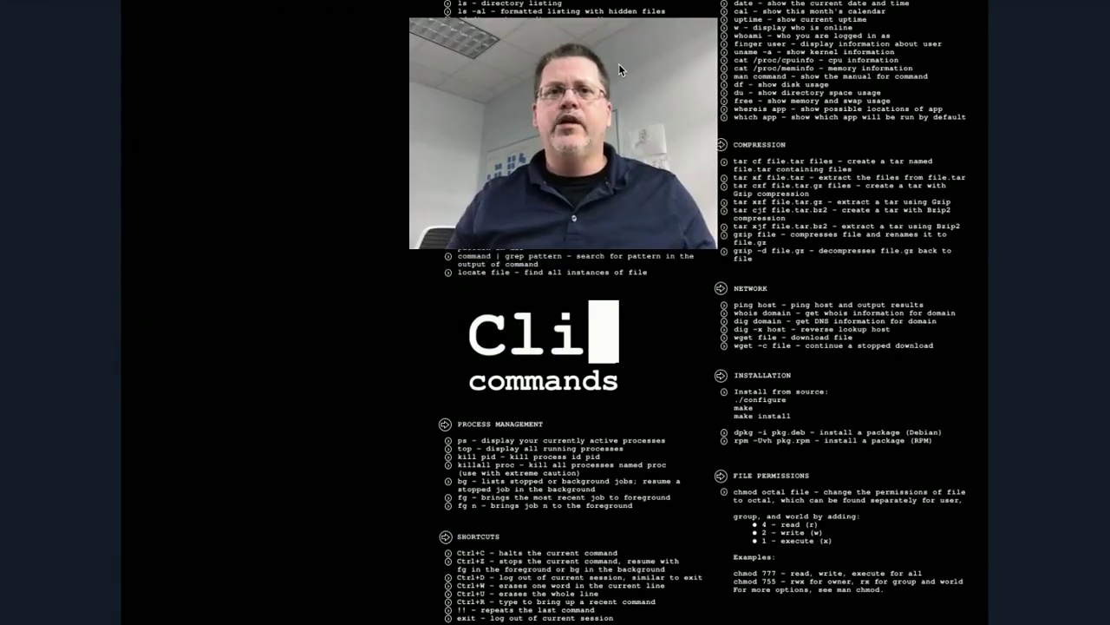